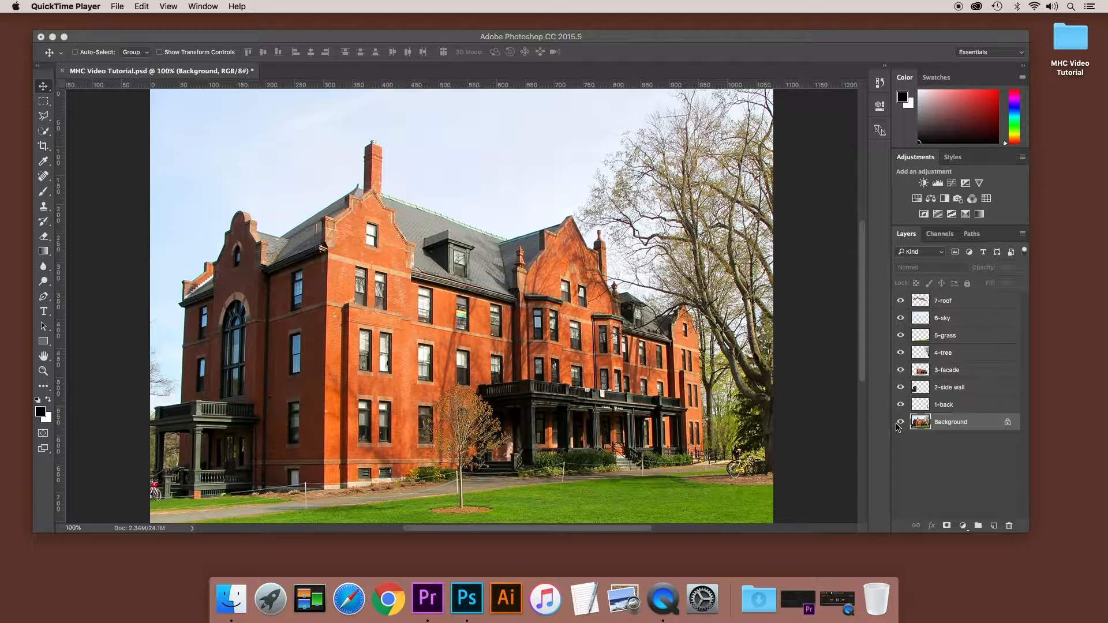
- Hide the Background layer, check each layer from 1-back to 7-roof by toggling its visibility, and show Background again
click(901, 423)
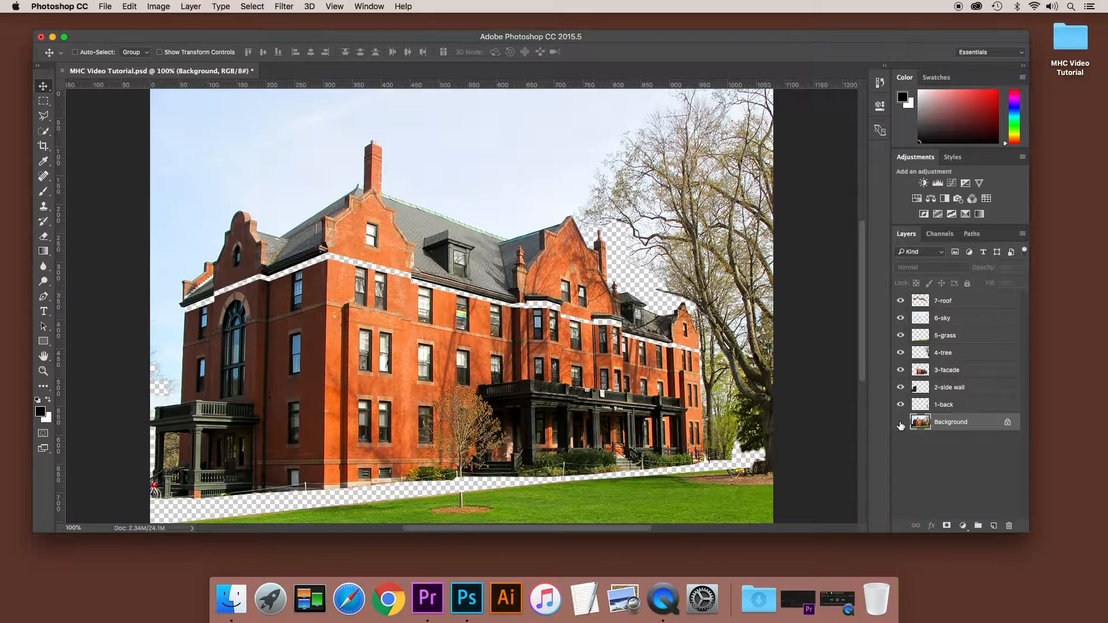
click(901, 406)
click(901, 405)
click(901, 388)
click(901, 388)
click(900, 371)
click(900, 372)
click(900, 353)
click(900, 353)
click(900, 336)
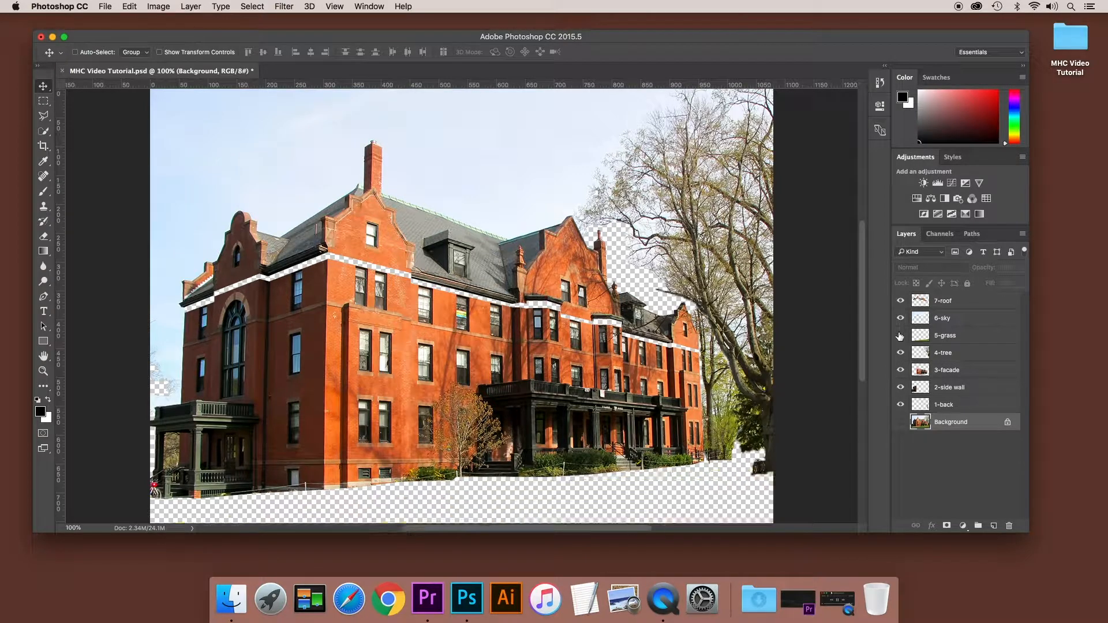
click(900, 336)
click(900, 319)
click(900, 318)
click(900, 301)
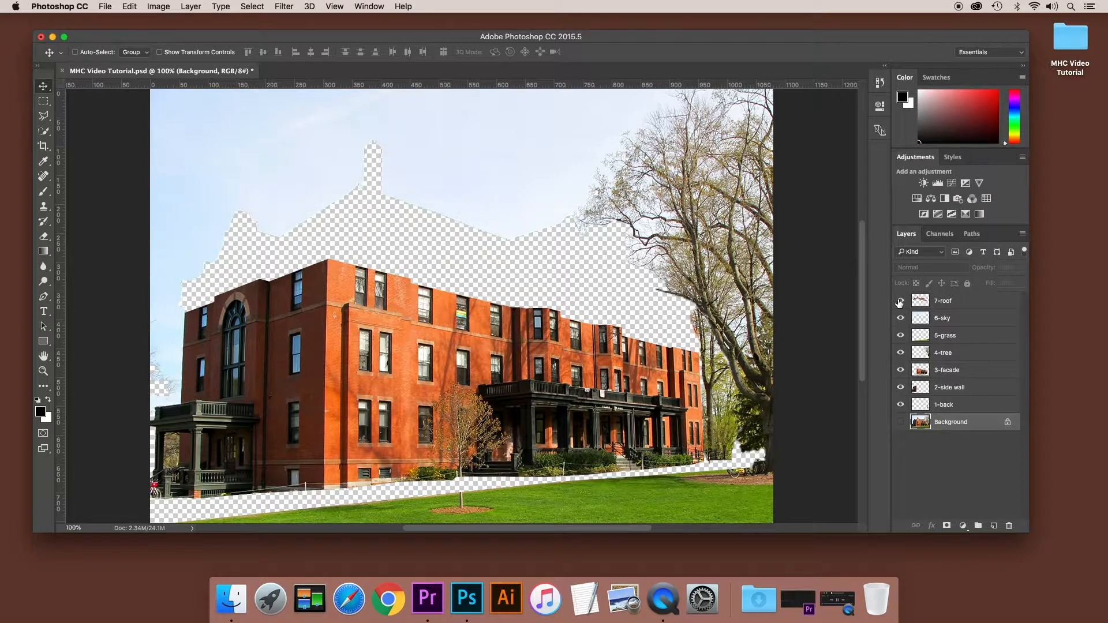
click(900, 301)
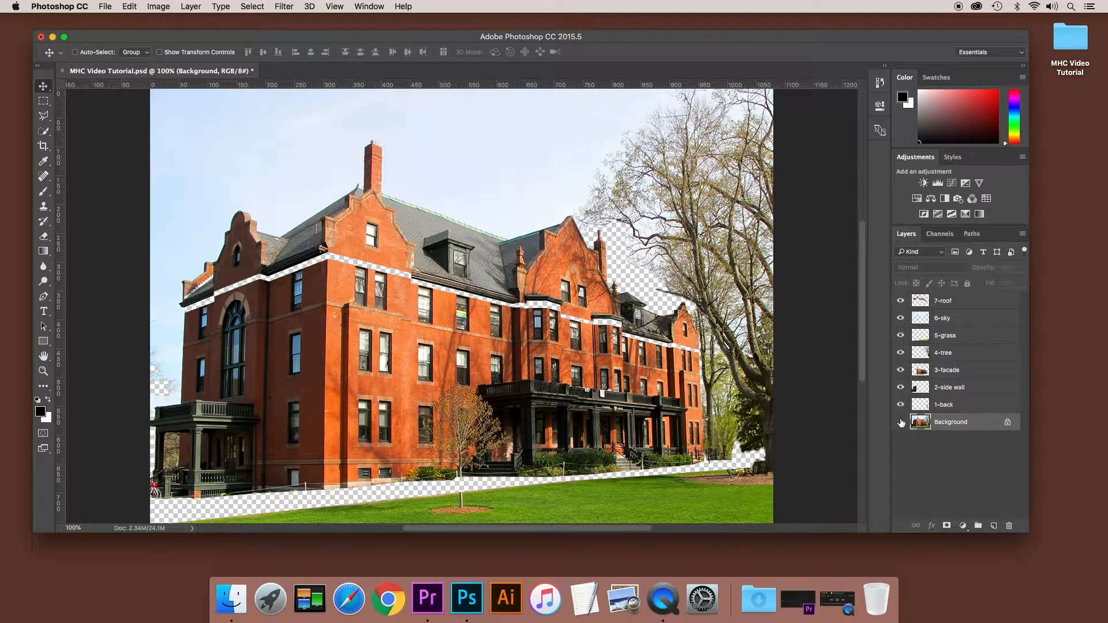
click(901, 423)
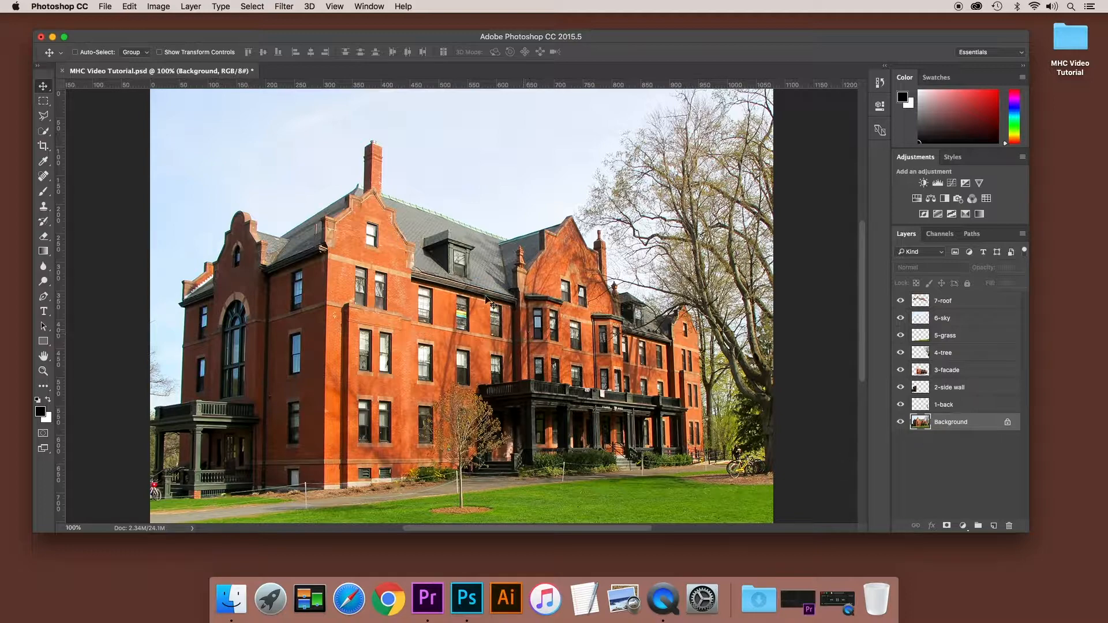
- Minimise the Photoshop window and switch to the MHC Video Tutorial 1 project in Premiere Pro
click(52, 36)
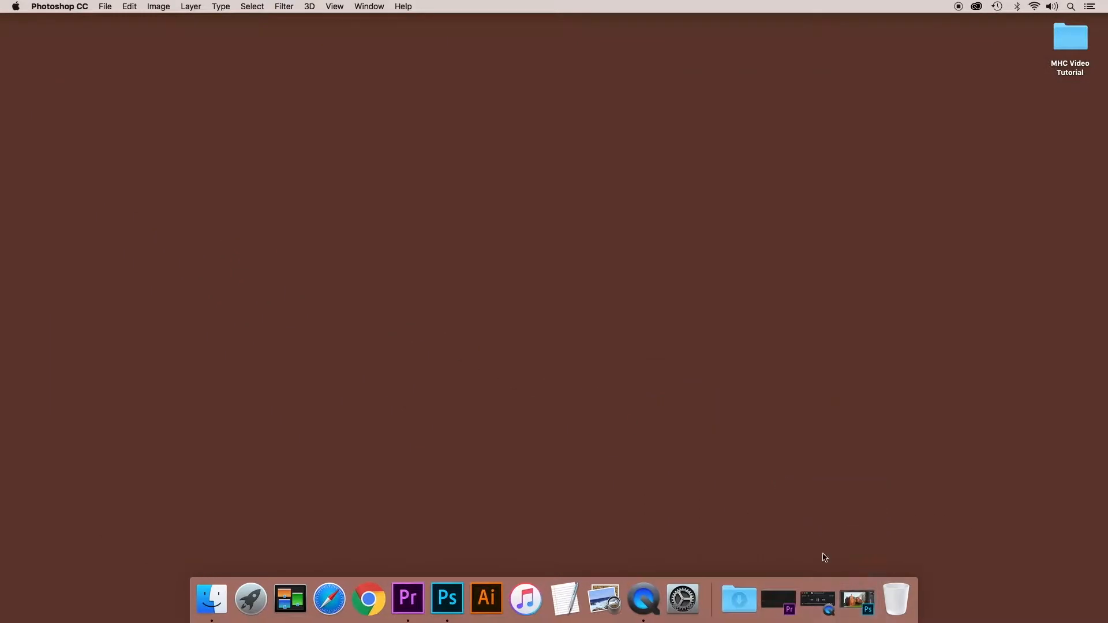
click(783, 598)
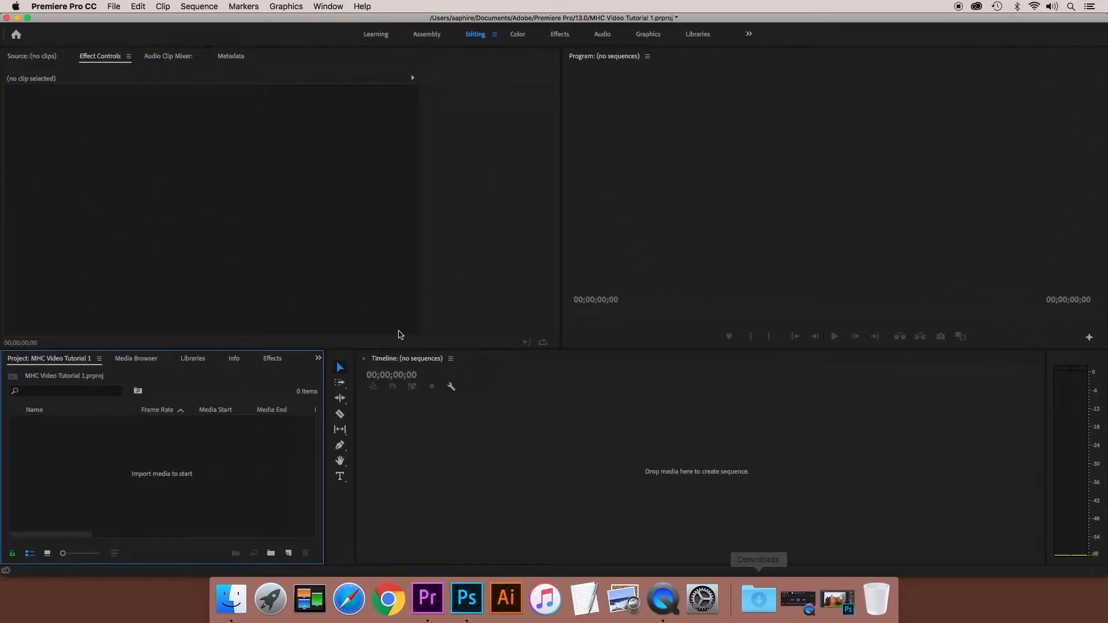
click(114, 6)
mouse_move(142, 23)
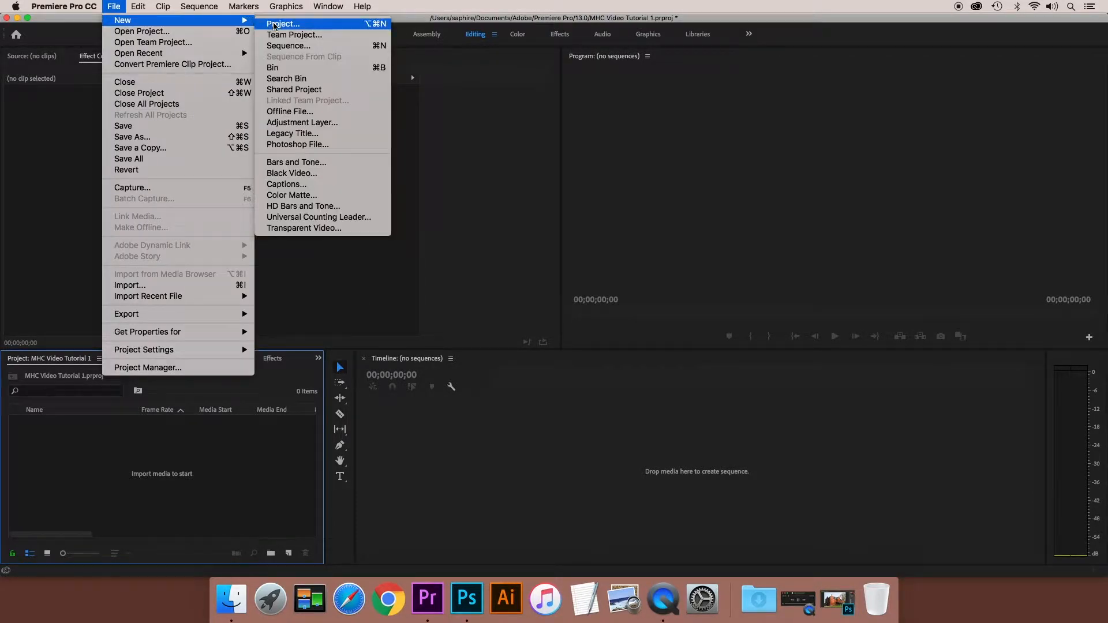
click(273, 25)
text(JOE!!!)
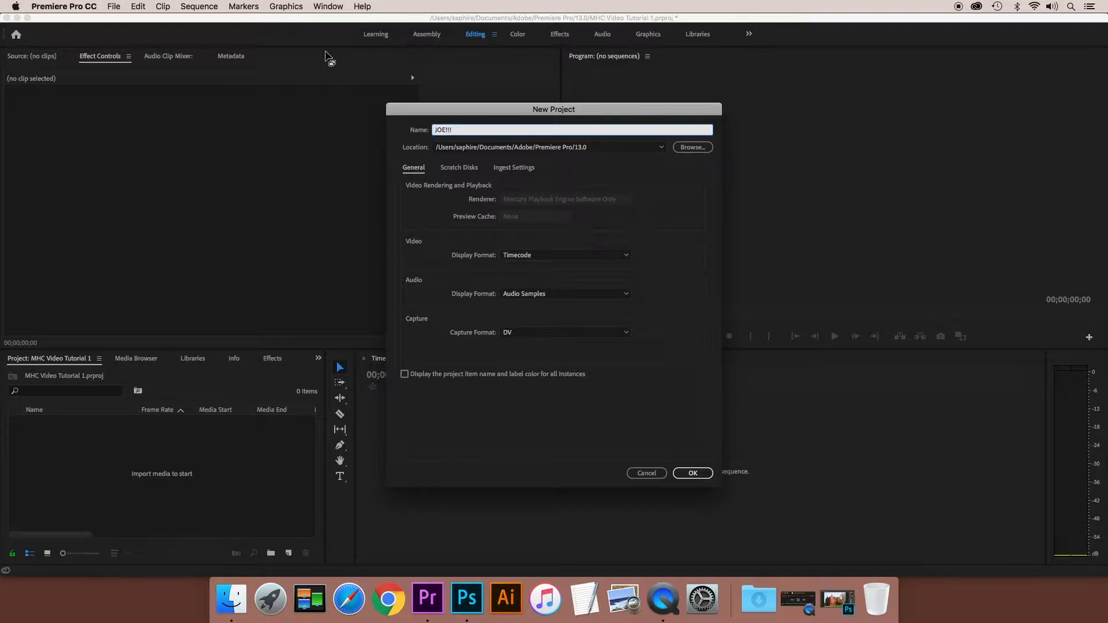
click(645, 477)
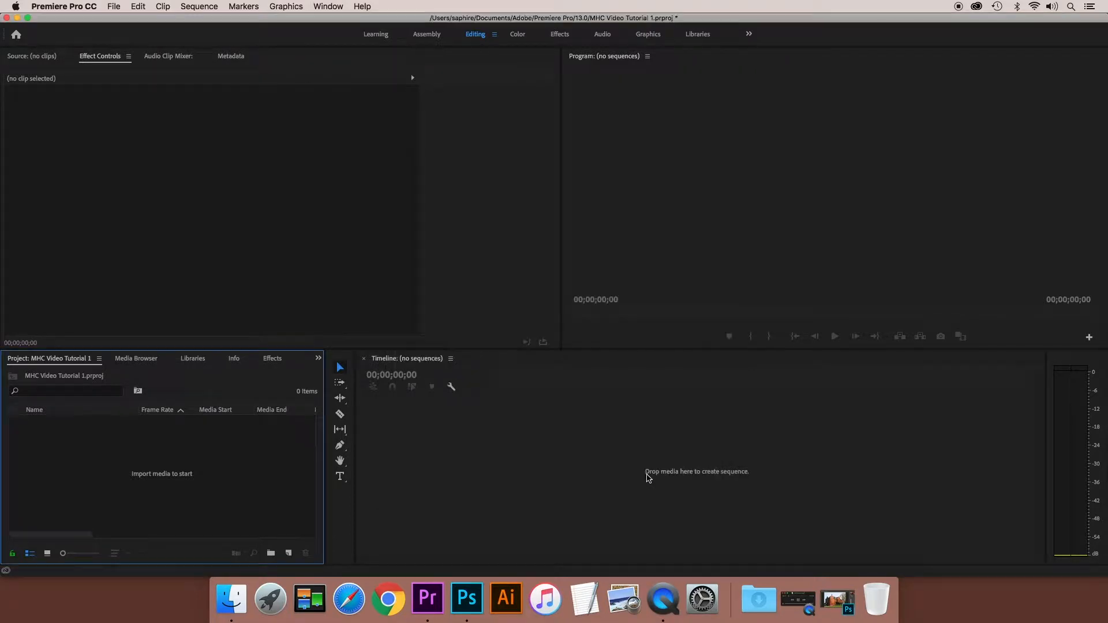
- Choose MHC Video Tutorial.psd from the MHC Video Tutorial folder on the desktop as the media file to import
click(114, 7)
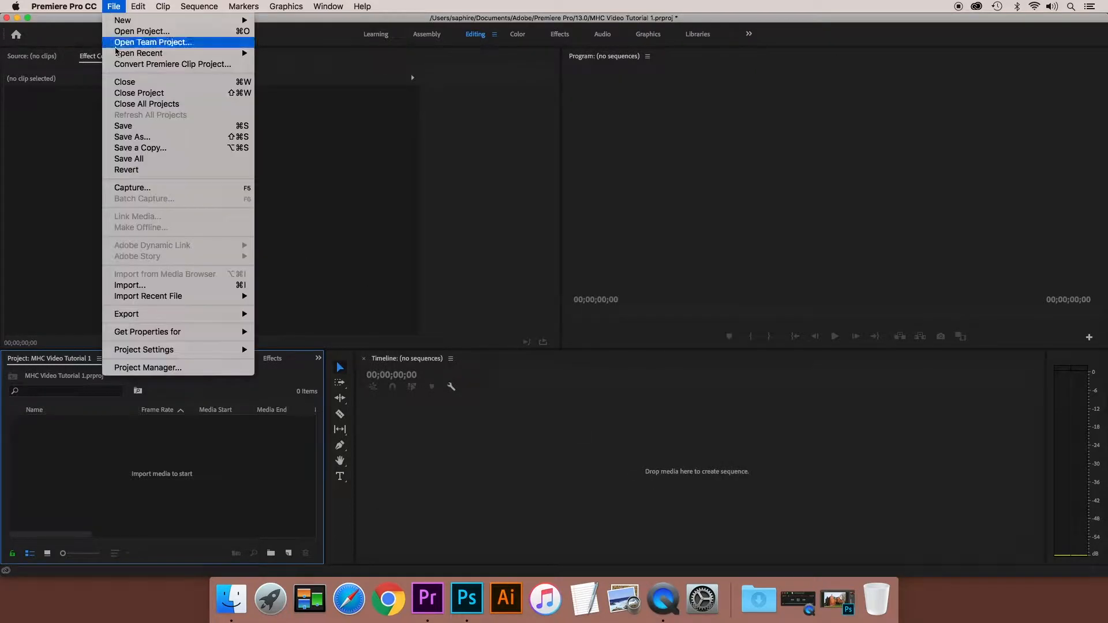
click(137, 286)
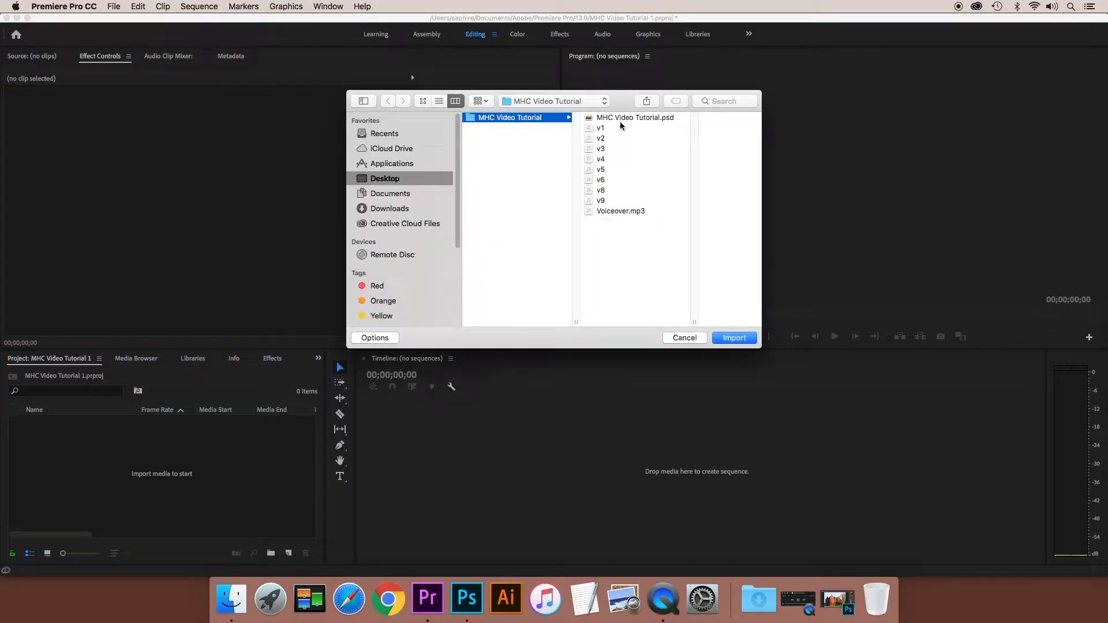
click(622, 118)
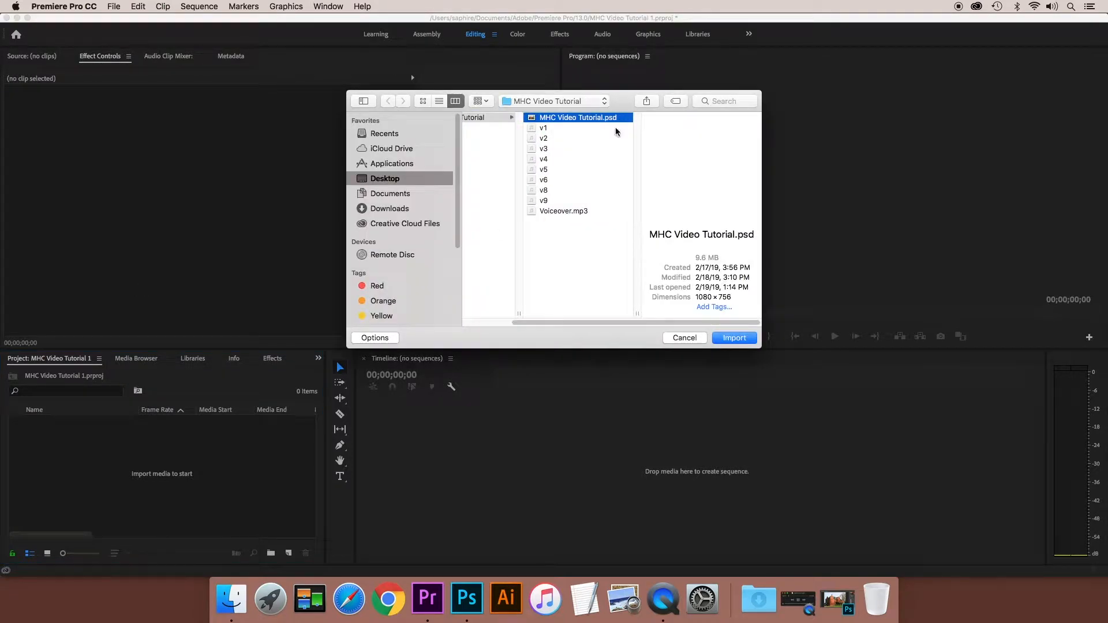
click(735, 338)
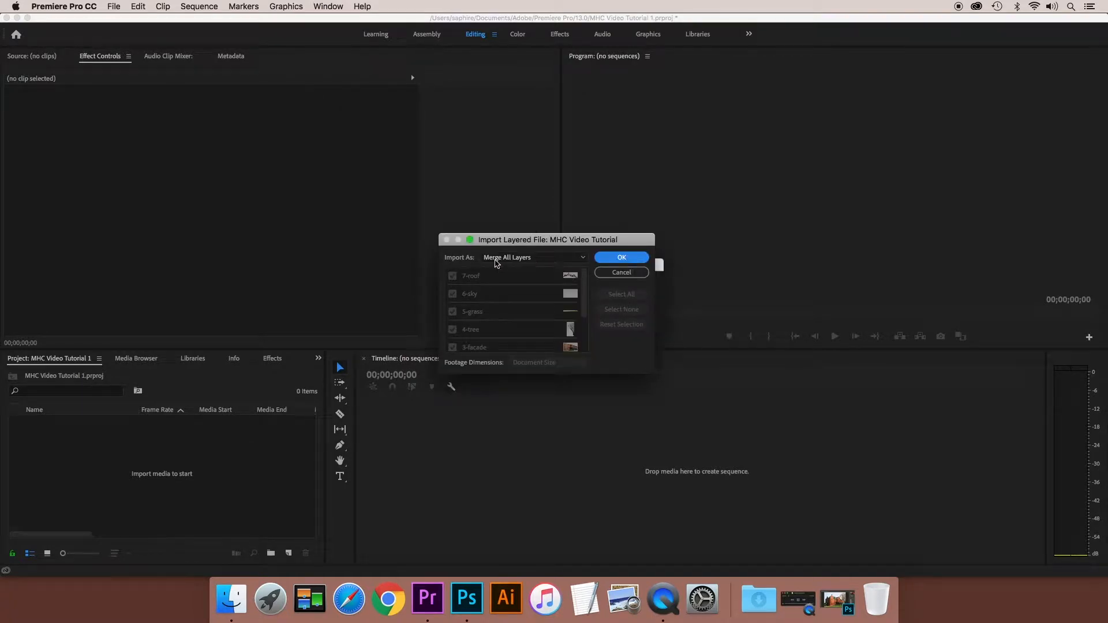
- Import all layers of the PSD as Individual Layers with the footage dimensions set to Document Size
click(545, 259)
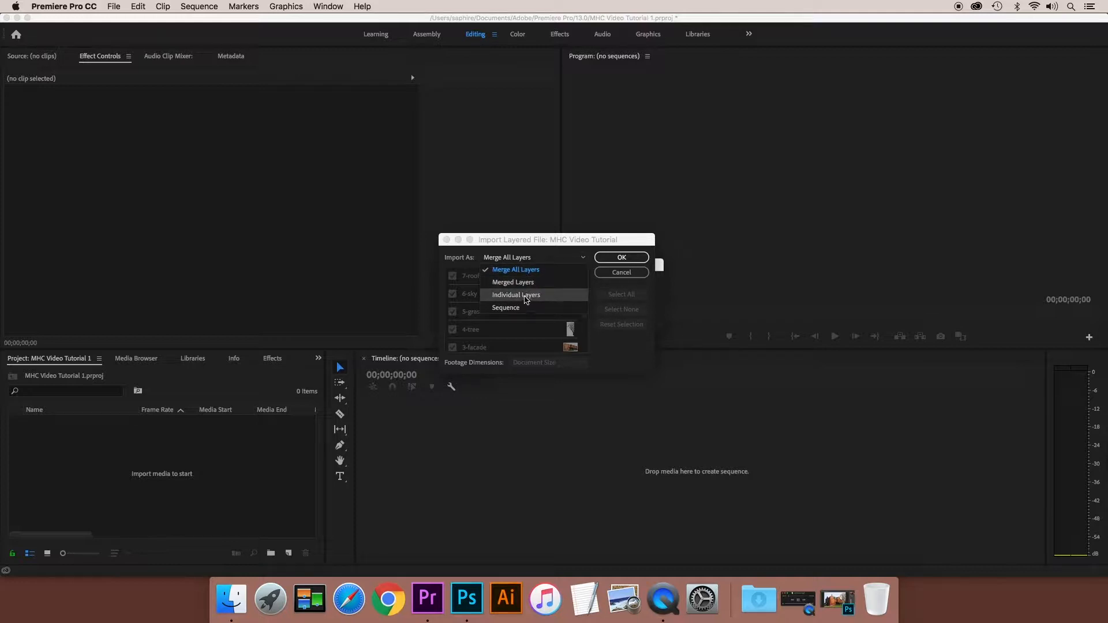
click(526, 296)
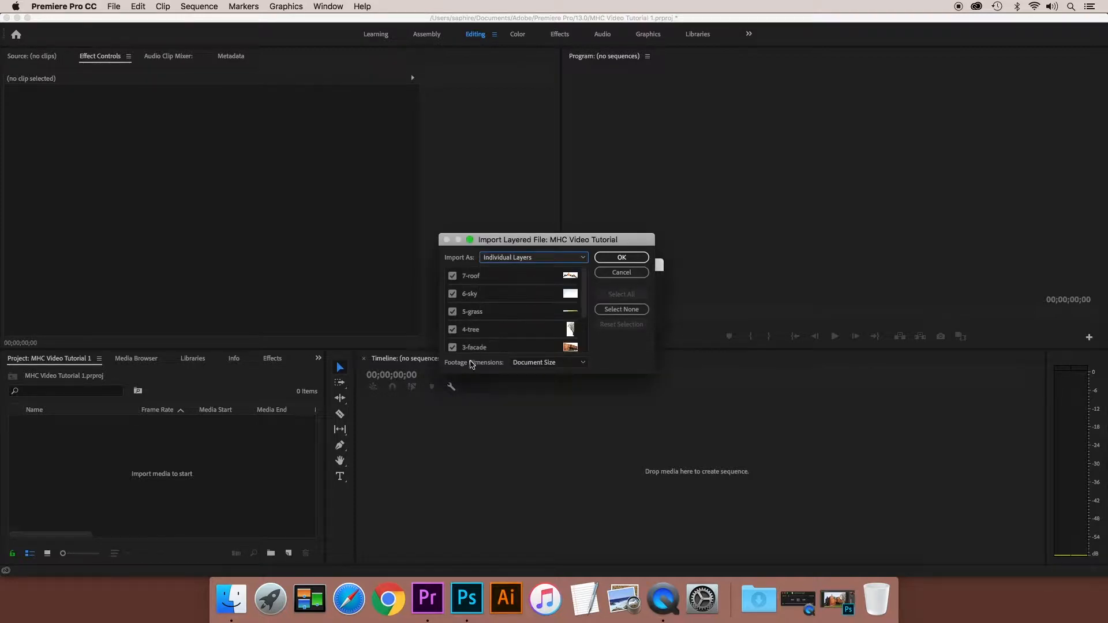
click(556, 363)
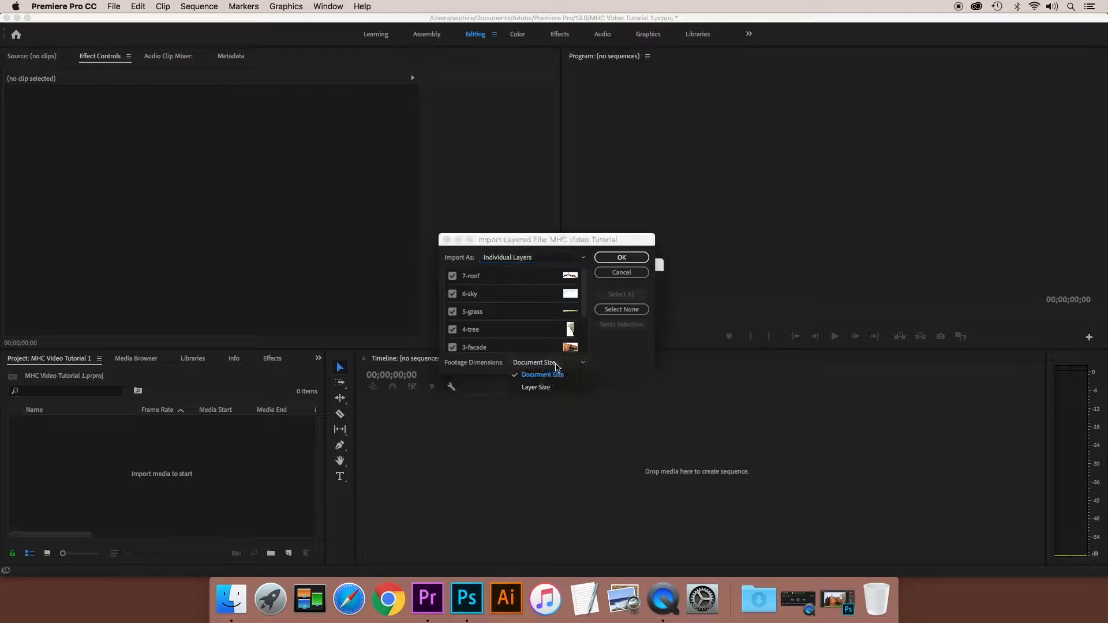
click(555, 375)
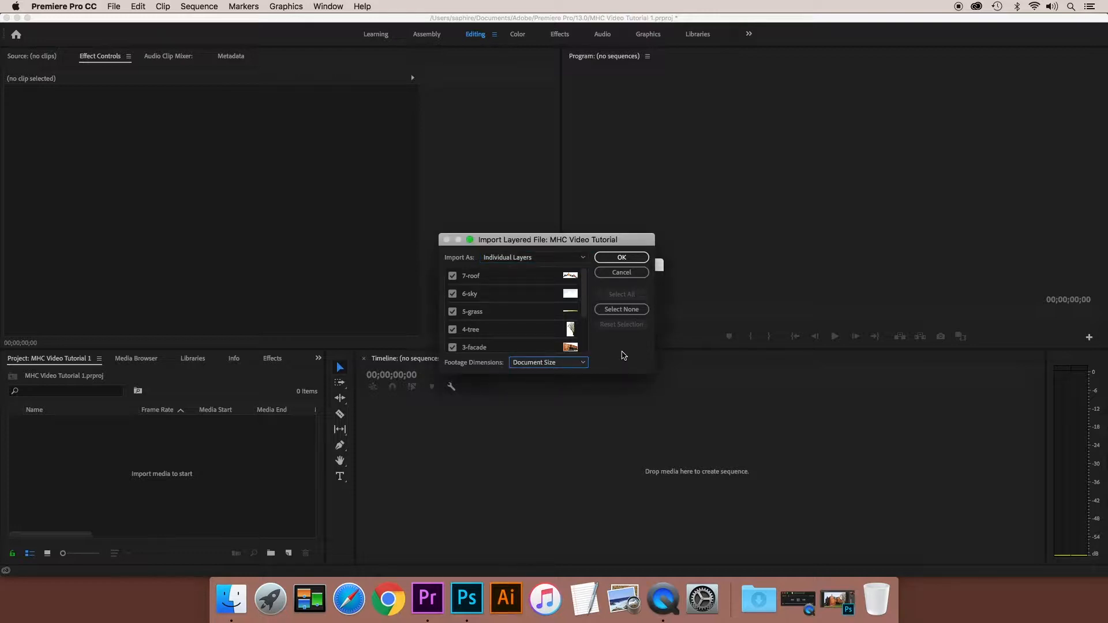
scroll(543, 297, down, 3)
scroll(543, 297, up, 3)
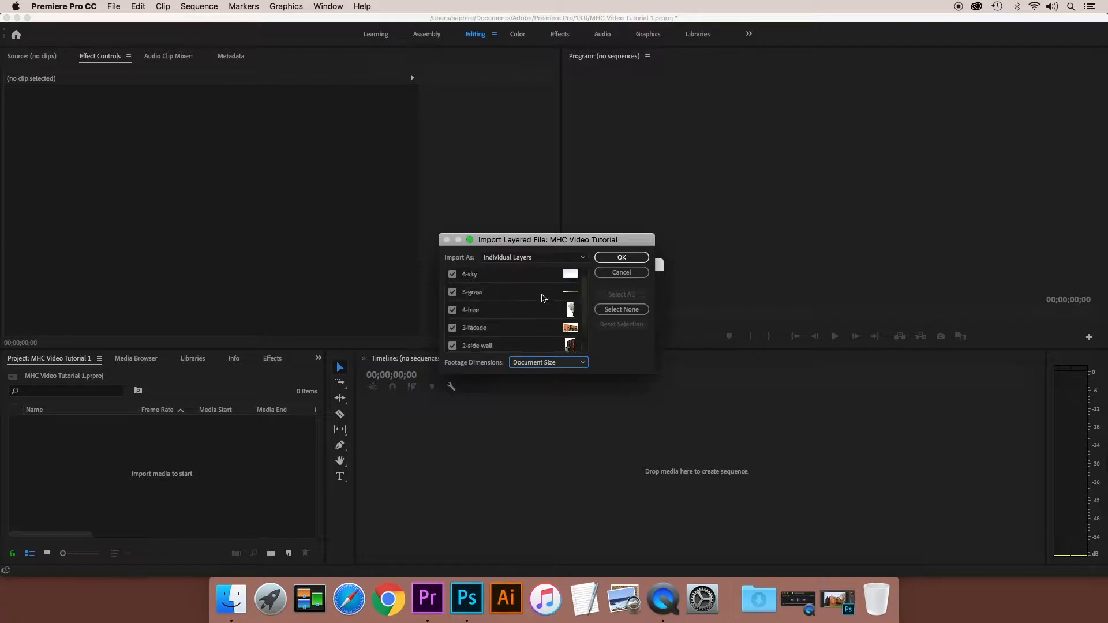
click(625, 259)
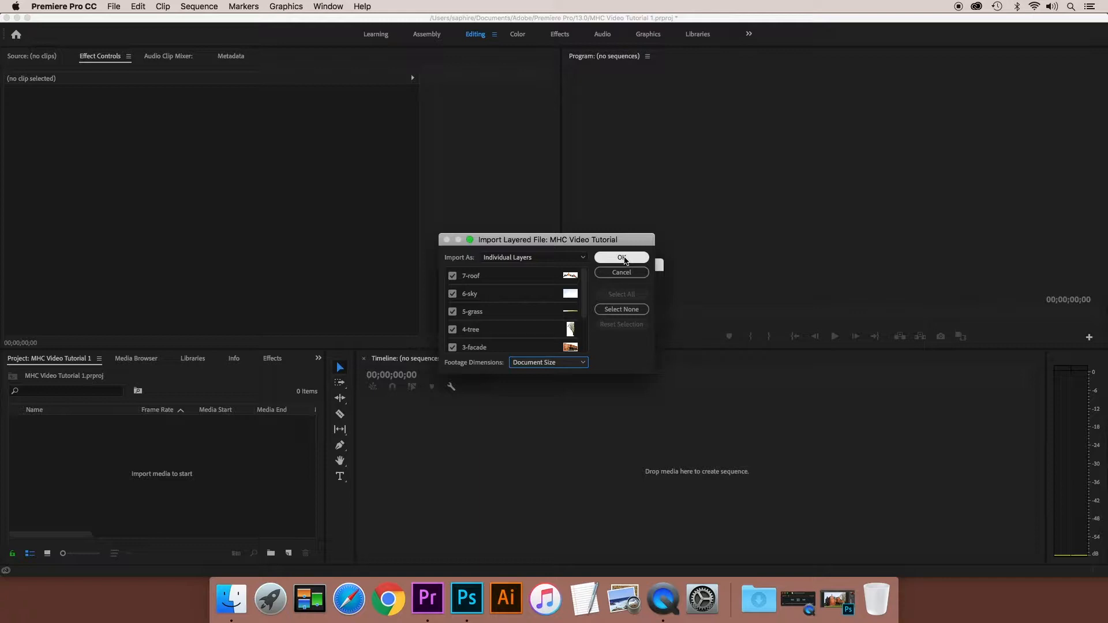
click(622, 257)
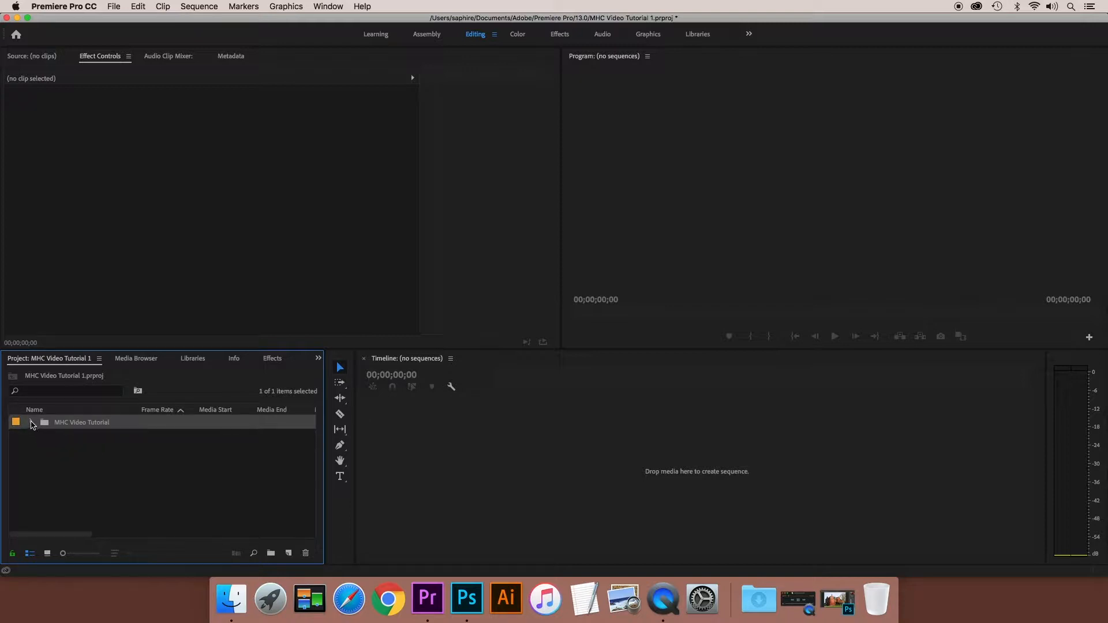
- Expand the imported MHC Video Tutorial bin and create a new sequence from all eight of its layer images
click(32, 422)
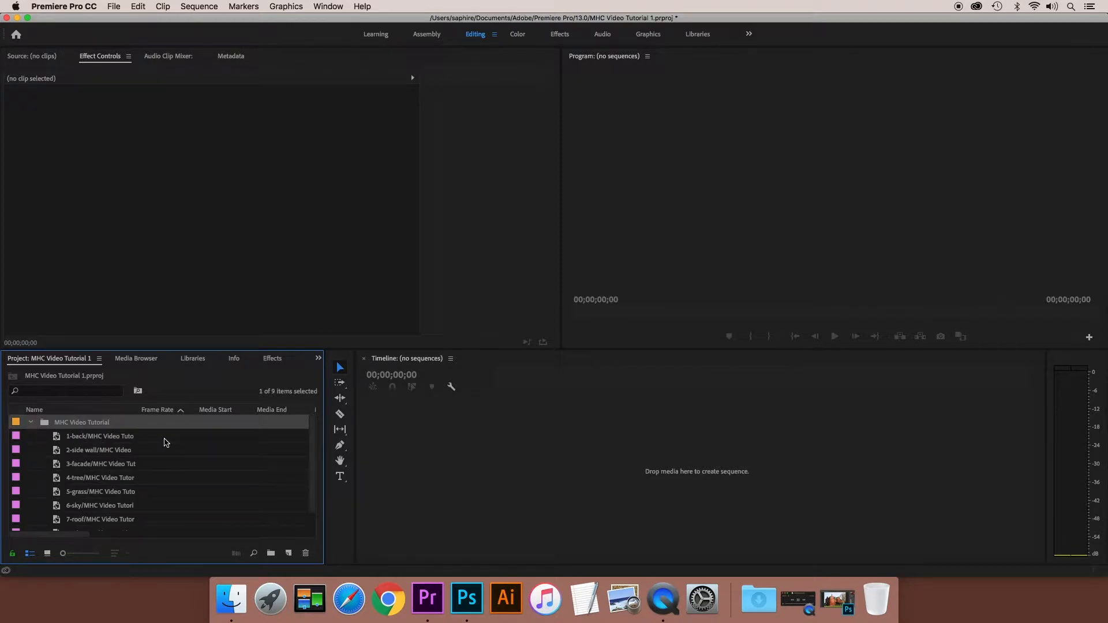
scroll(166, 443, down, 1)
scroll(166, 443, up, 1)
scroll(165, 442, down, 1)
scroll(166, 443, up, 1)
scroll(162, 446, down, 1)
scroll(163, 445, up, 1)
drag(37, 430, 132, 531)
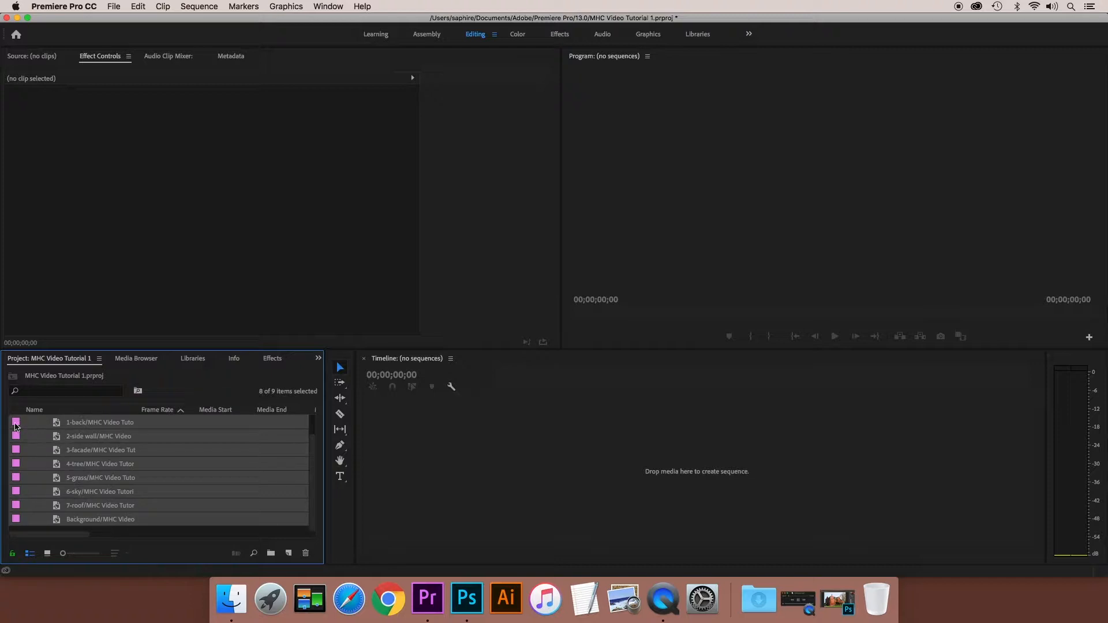
drag(15, 426, 425, 449)
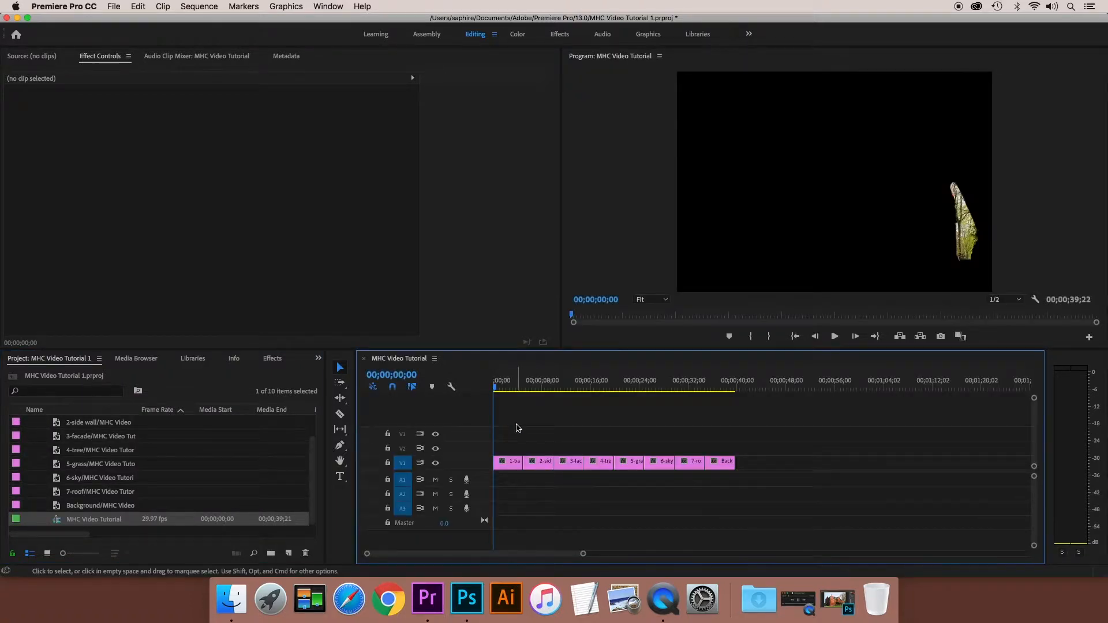
- Scrub through the sequence from the start to the 7-roof clip and review the sequence settings without changing them
click(497, 389)
drag(498, 391, 685, 397)
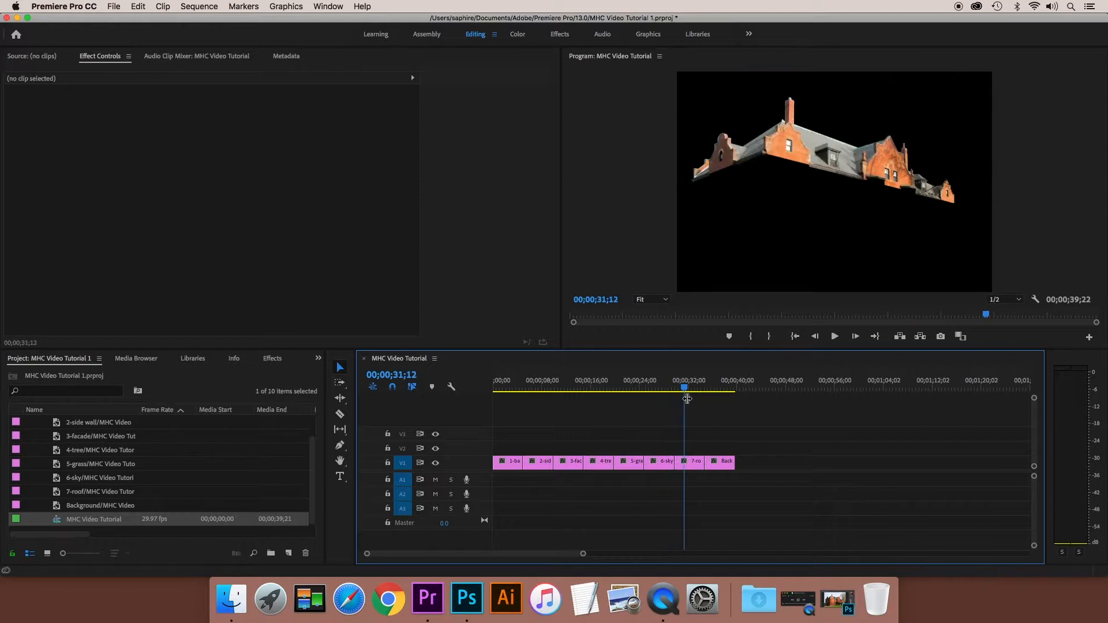
click(199, 8)
click(203, 23)
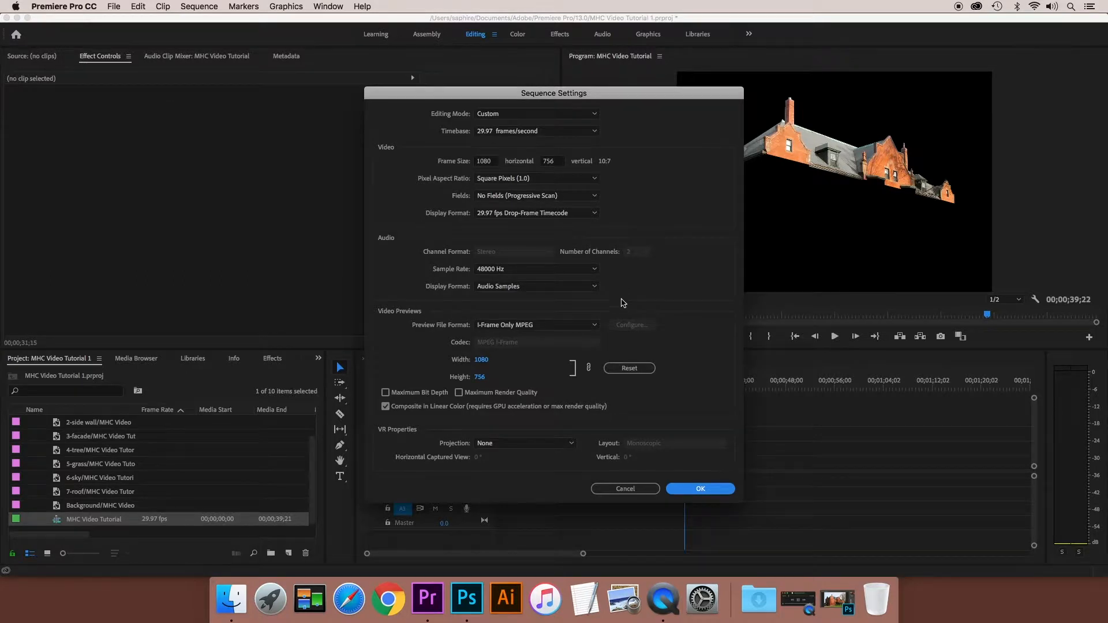
click(640, 490)
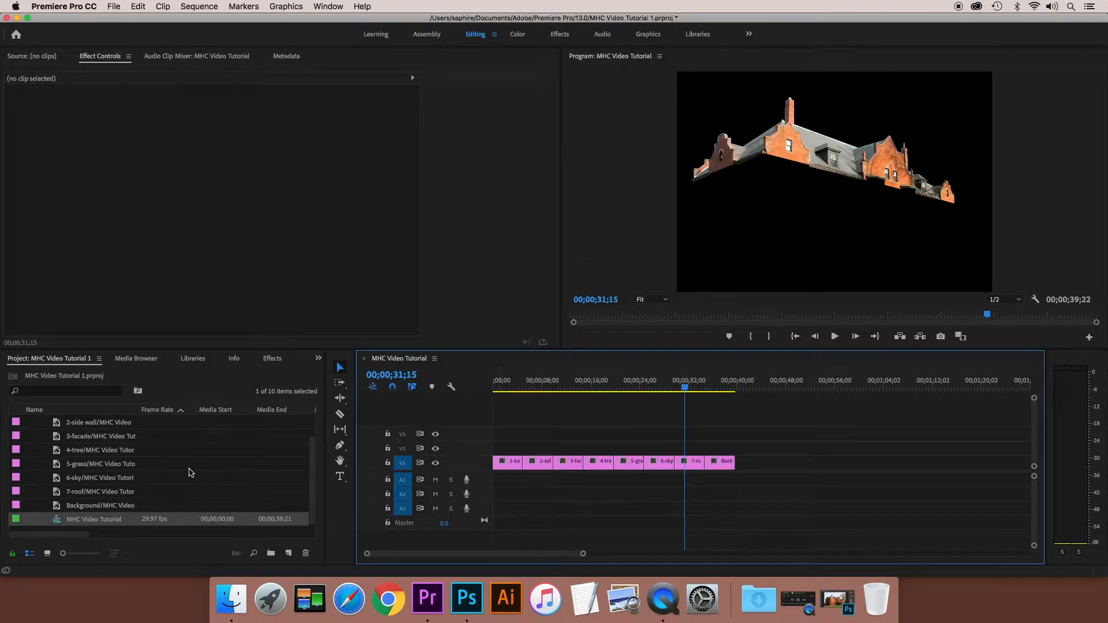
- Stack the clips 1-back, 2-side wall, 3-facade, 4-tree and 5-grass at the sequence start on tracks V2 to V6 in that order
scroll(191, 473, up, 2)
scroll(191, 473, down, 2)
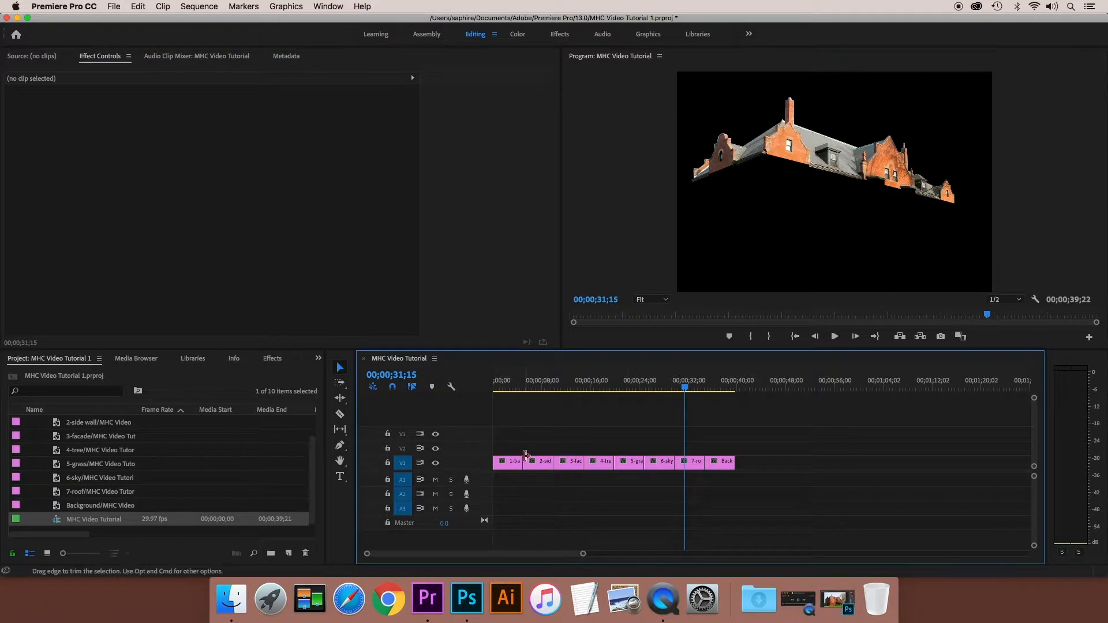
drag(583, 554, 503, 556)
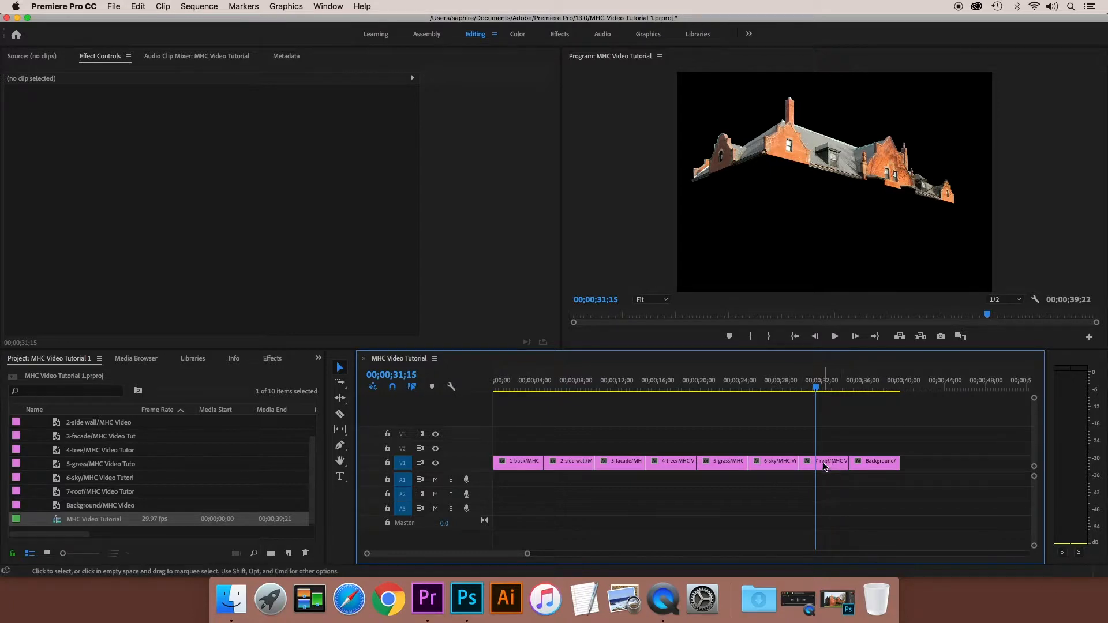
drag(518, 465, 518, 433)
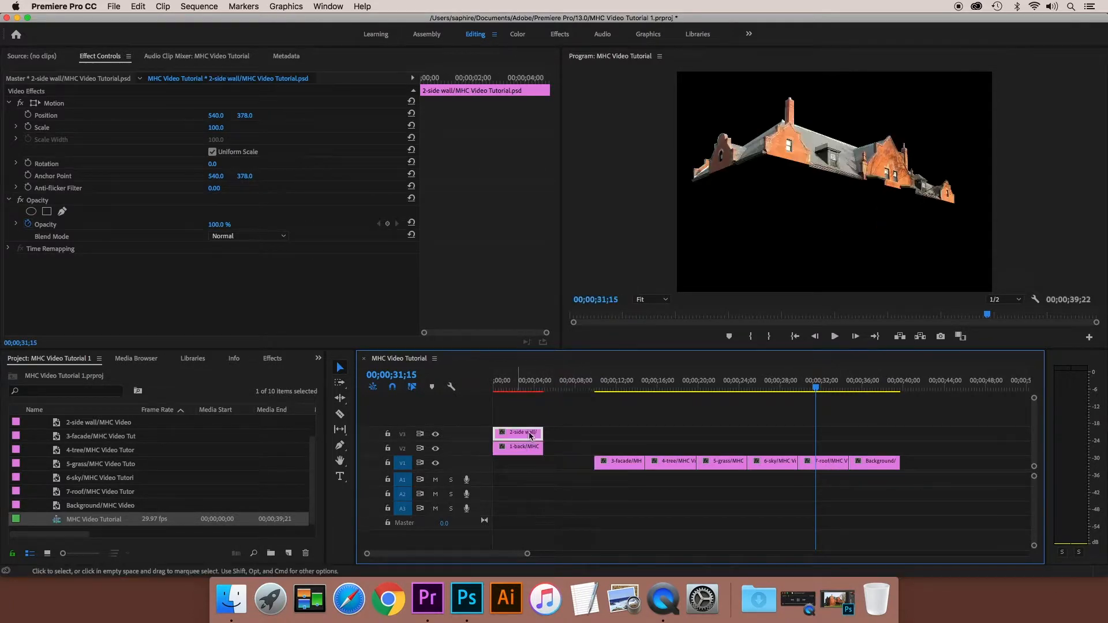
drag(613, 463, 510, 417)
drag(670, 467, 510, 394)
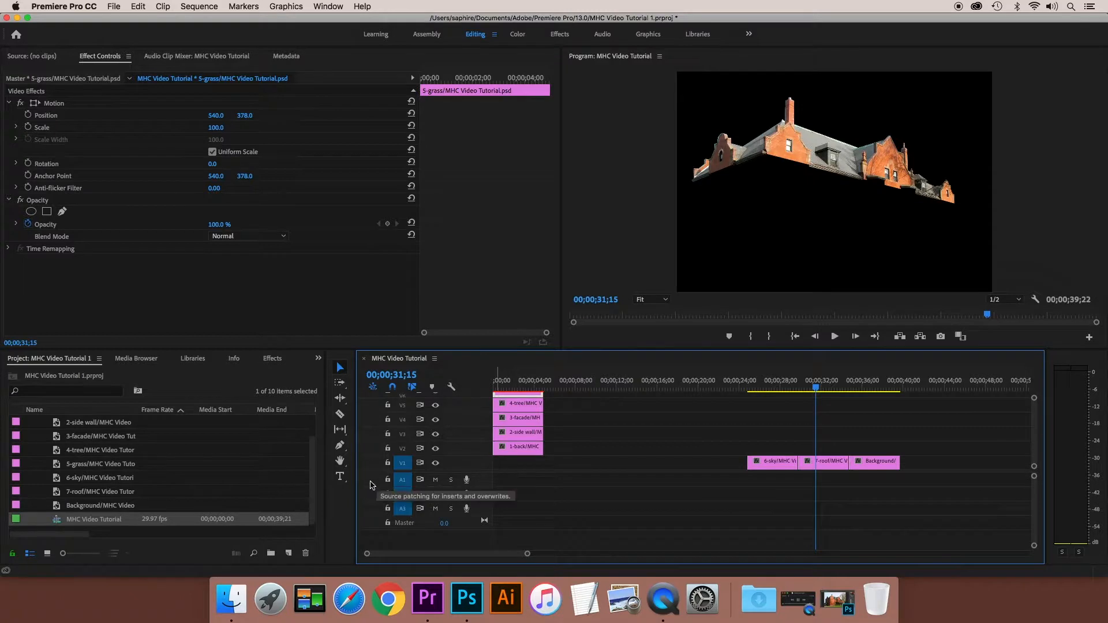
- Stack 6-sky on V7 and 7-roof on V8 at the sequence start, and move the Background clip to the start of V1
scroll(402, 520, up, 3)
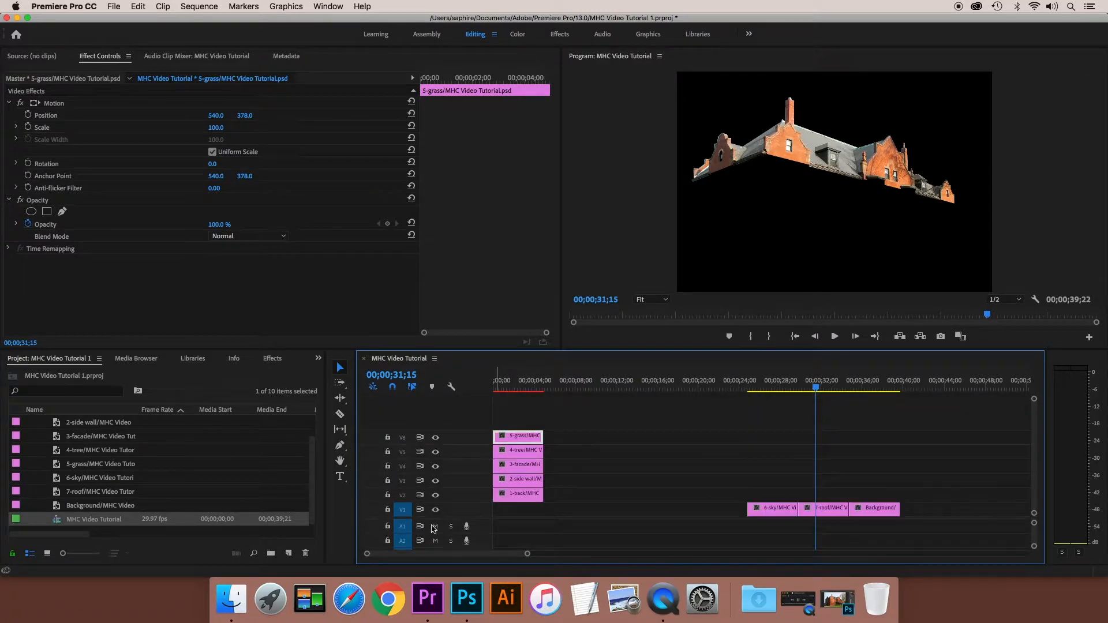
drag(779, 510, 521, 426)
drag(828, 510, 530, 406)
drag(867, 514, 522, 509)
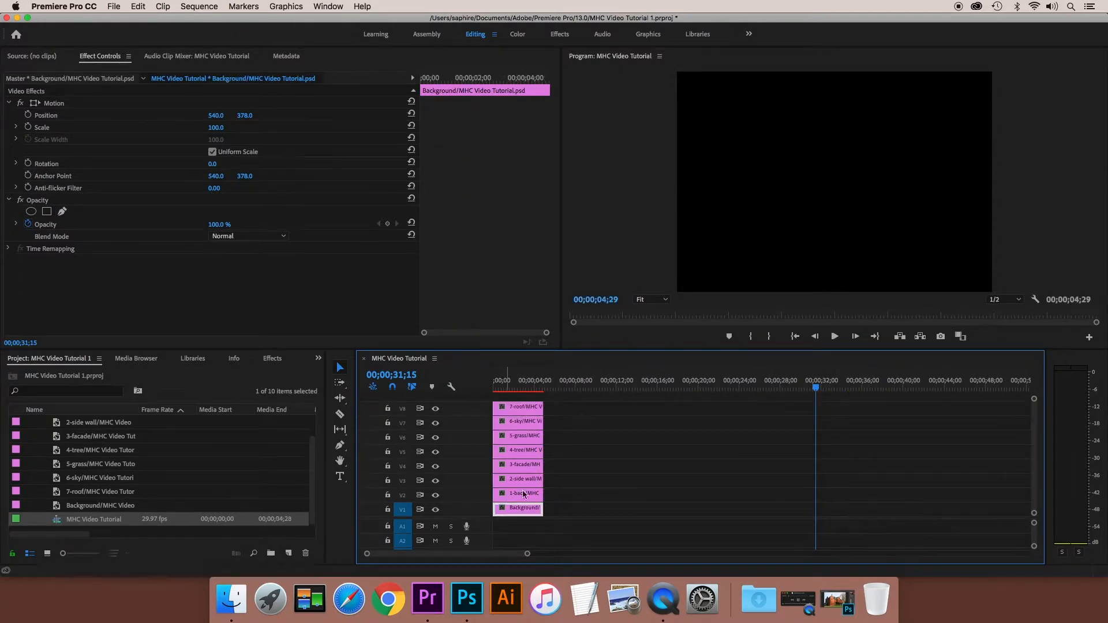
- Extend all eight stacked clips together so that they end at about 20 seconds
drag(532, 398, 553, 515)
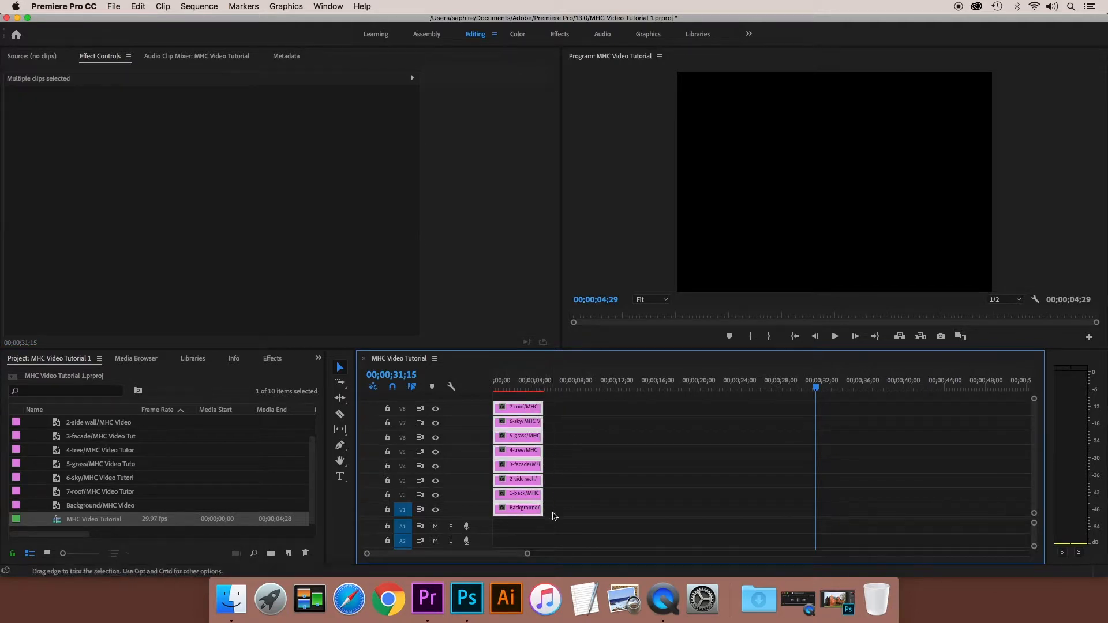
drag(542, 441, 697, 450)
click(728, 515)
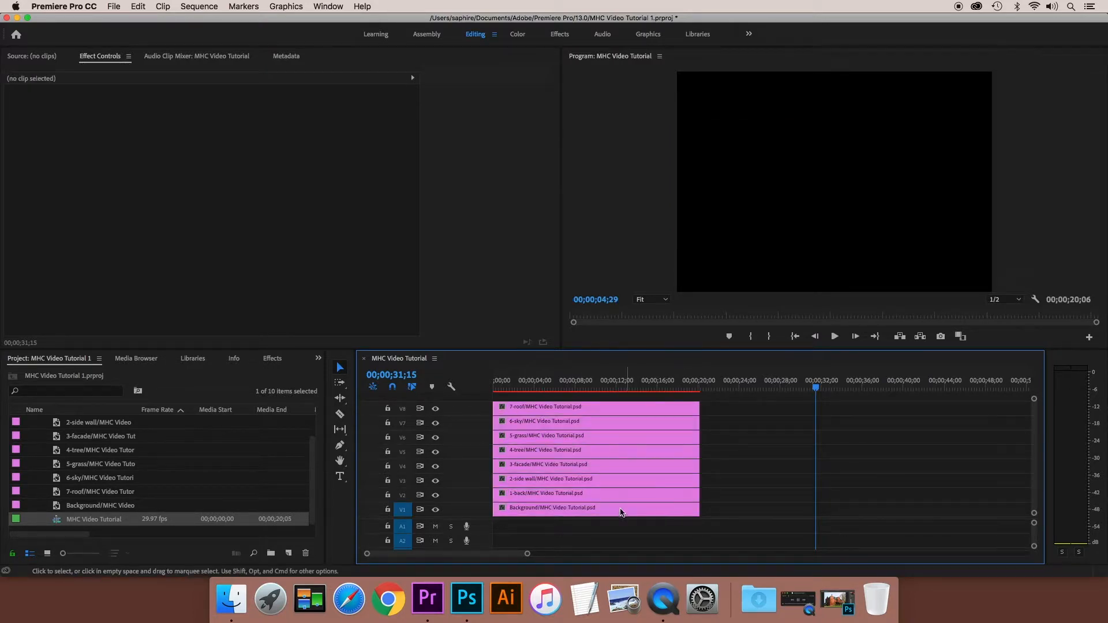
- Add an opacity keyframe of 100% to the Background clip at the sequence start, 00;00;00;00
double_click(610, 509)
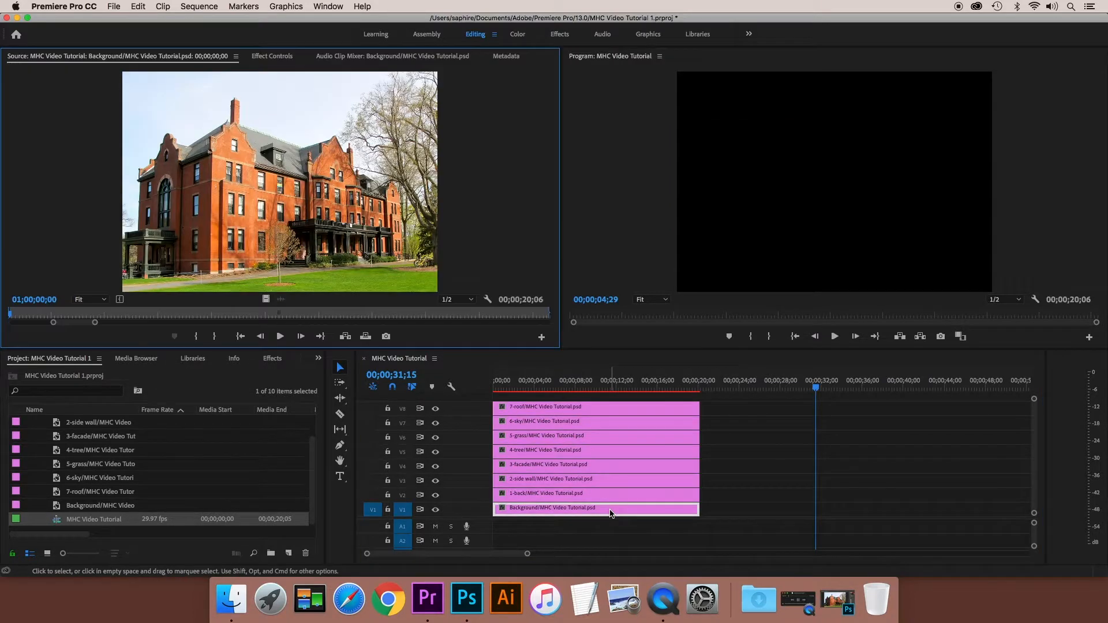
click(274, 60)
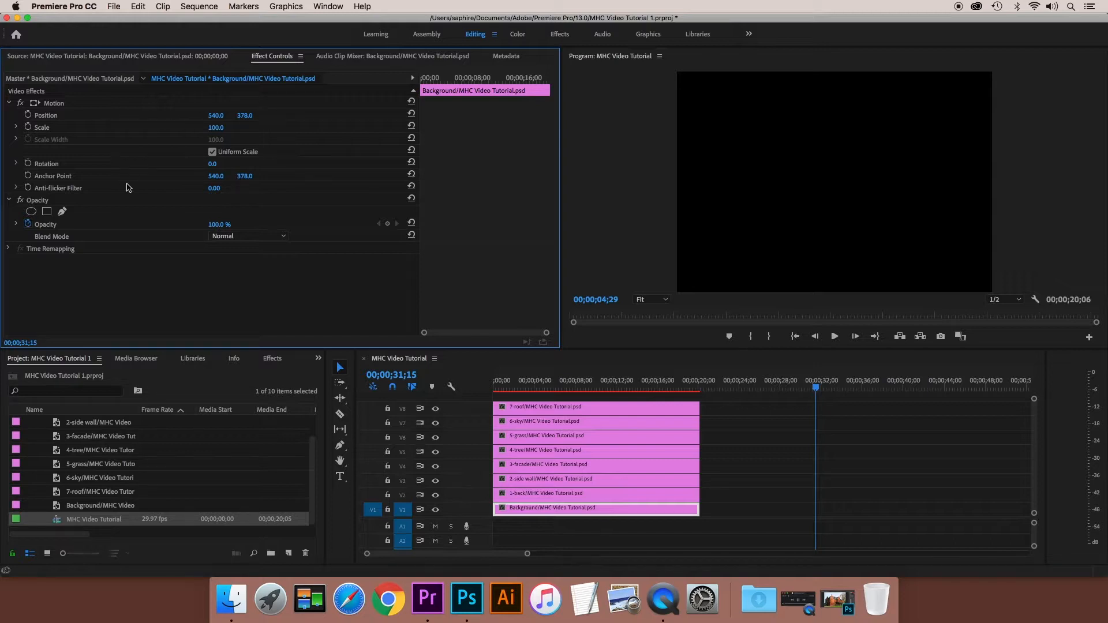
click(16, 224)
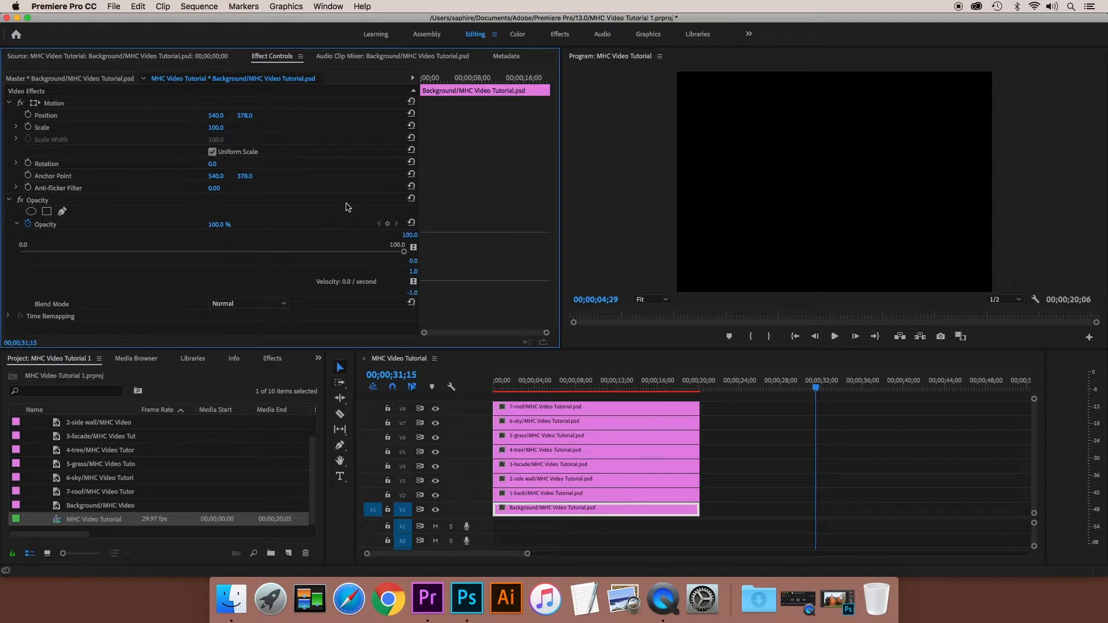
drag(552, 385, 477, 385)
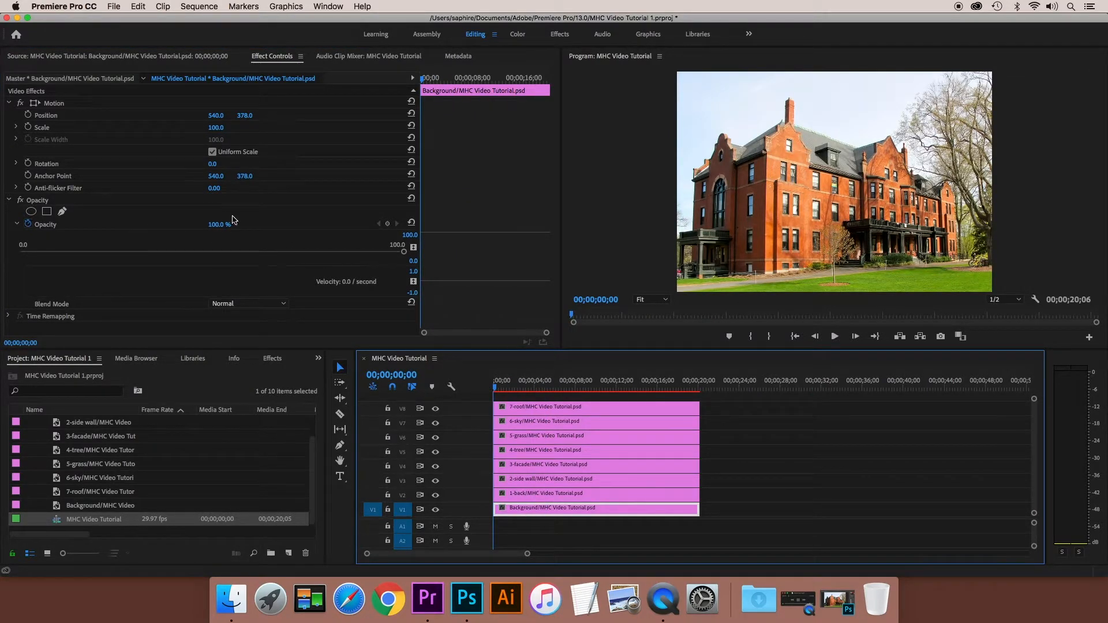
click(29, 224)
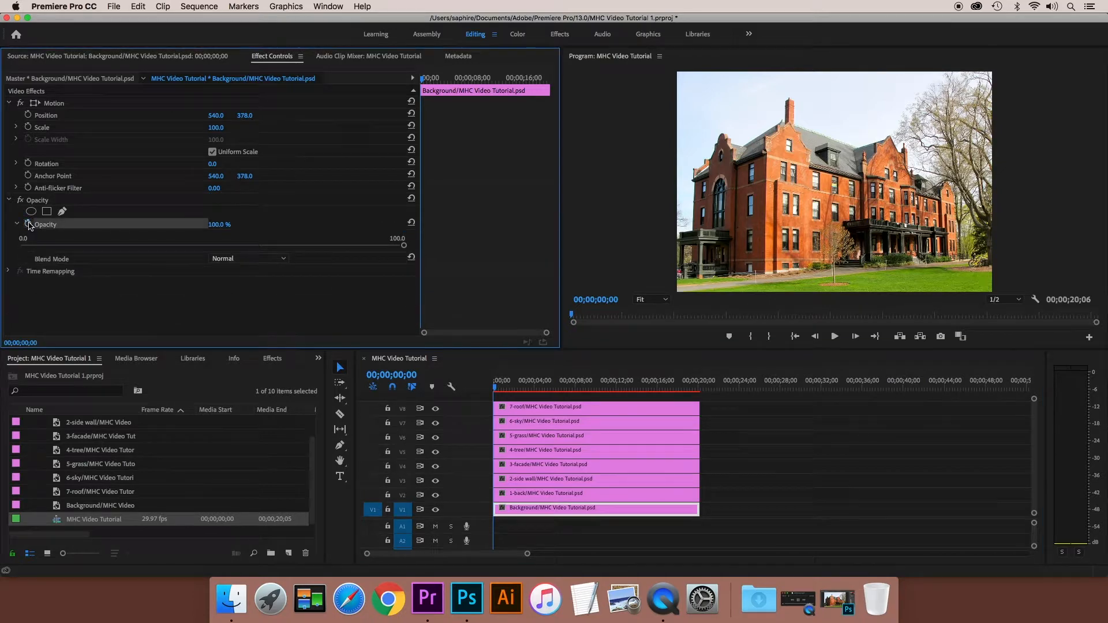
click(28, 224)
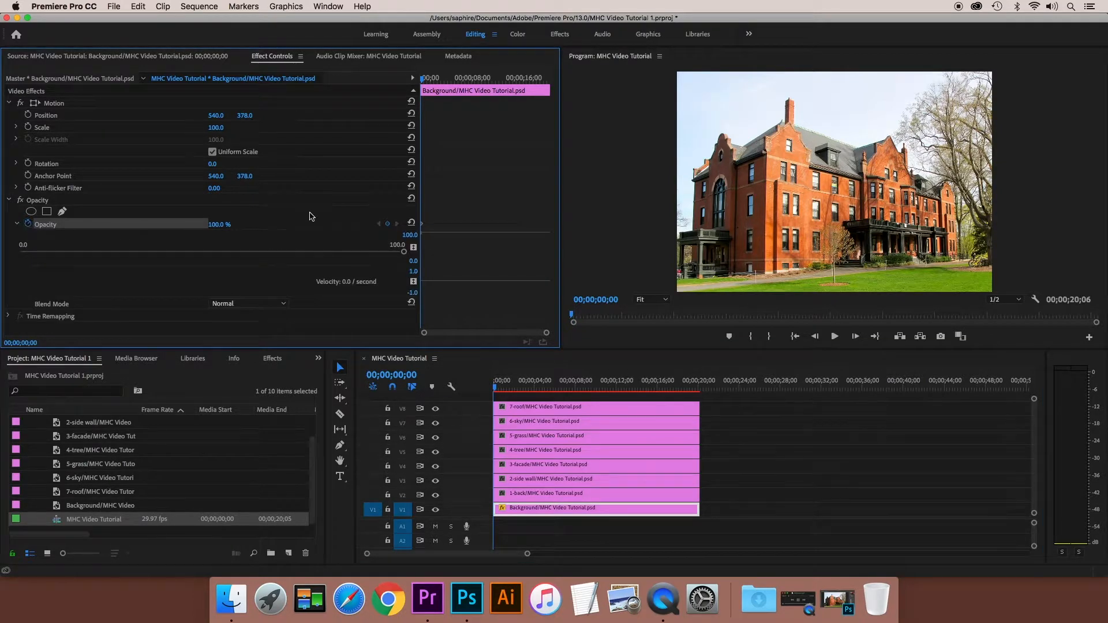
- Set the Background clip's opacity to 0% at 00;00;09;15 so that it fades out
drag(422, 80, 482, 83)
click(223, 224)
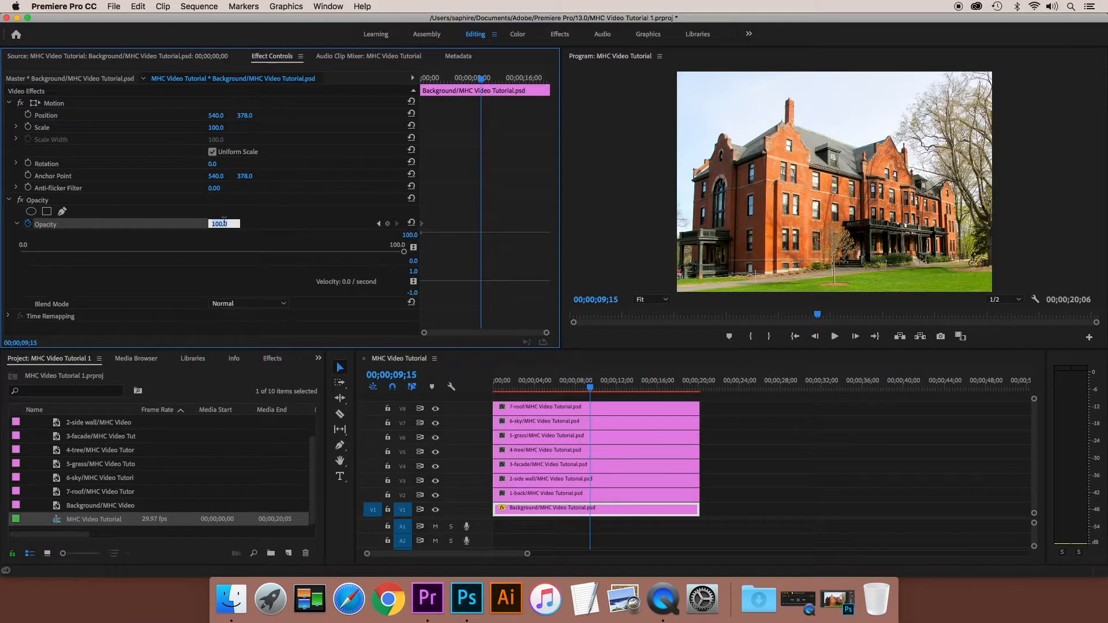
text(0)
key(Return)
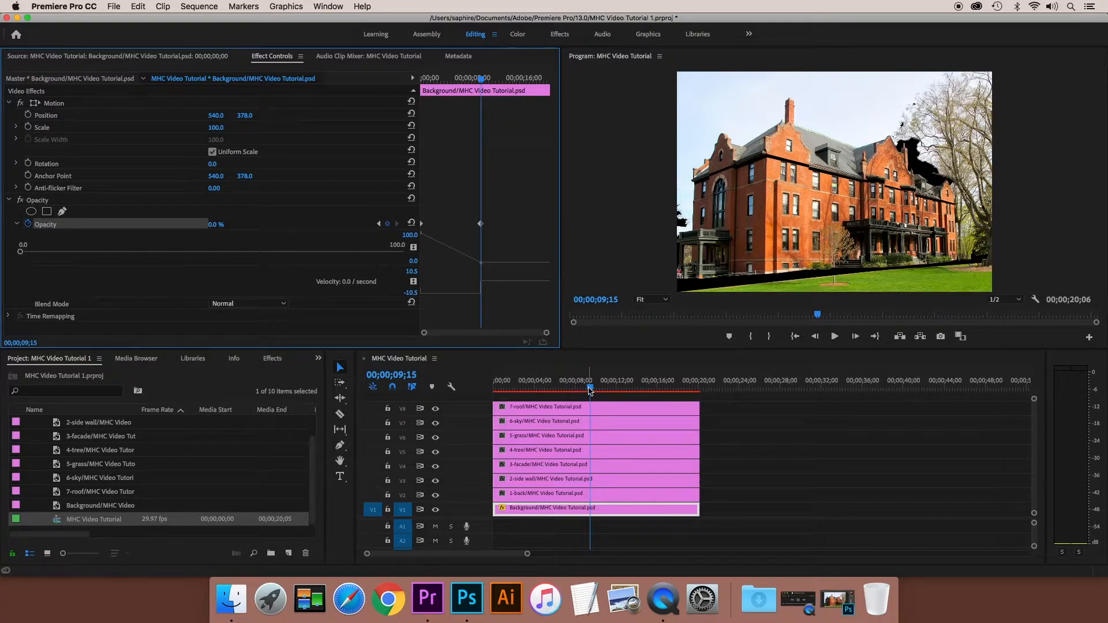
drag(480, 227, 479, 226)
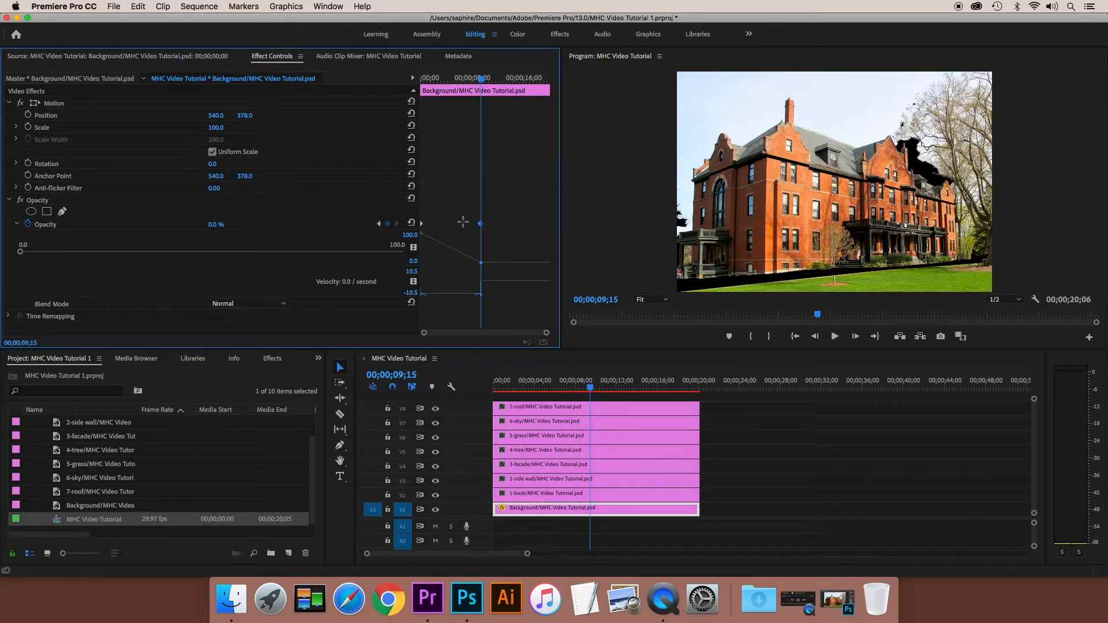
- Play the sequence from the start to preview the Background clip's fade-out
drag(479, 81, 417, 79)
key(space)
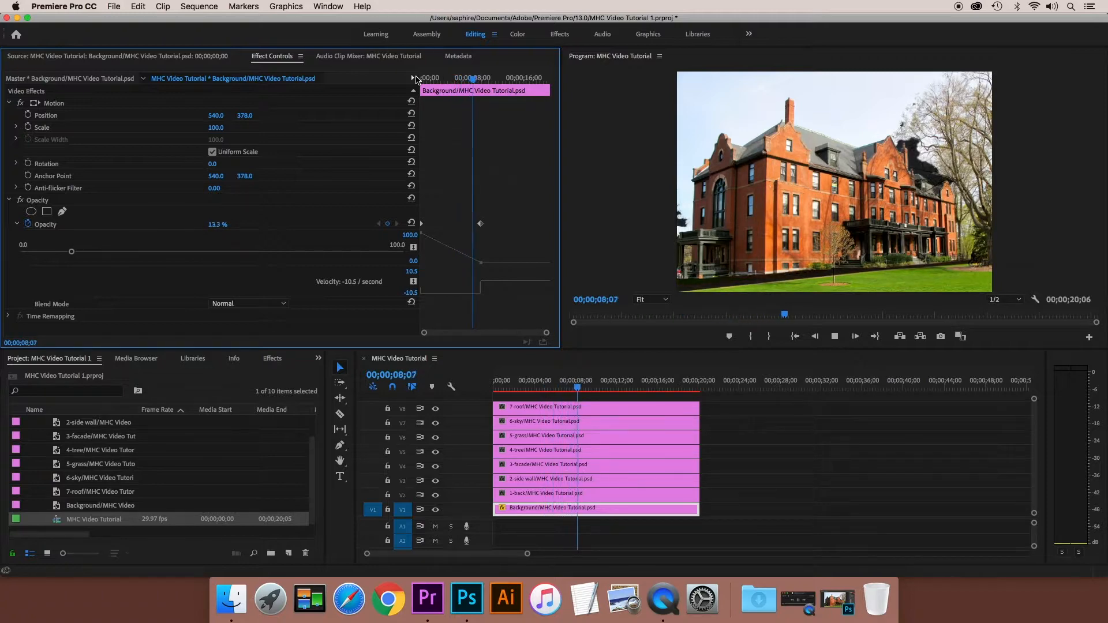
key(space)
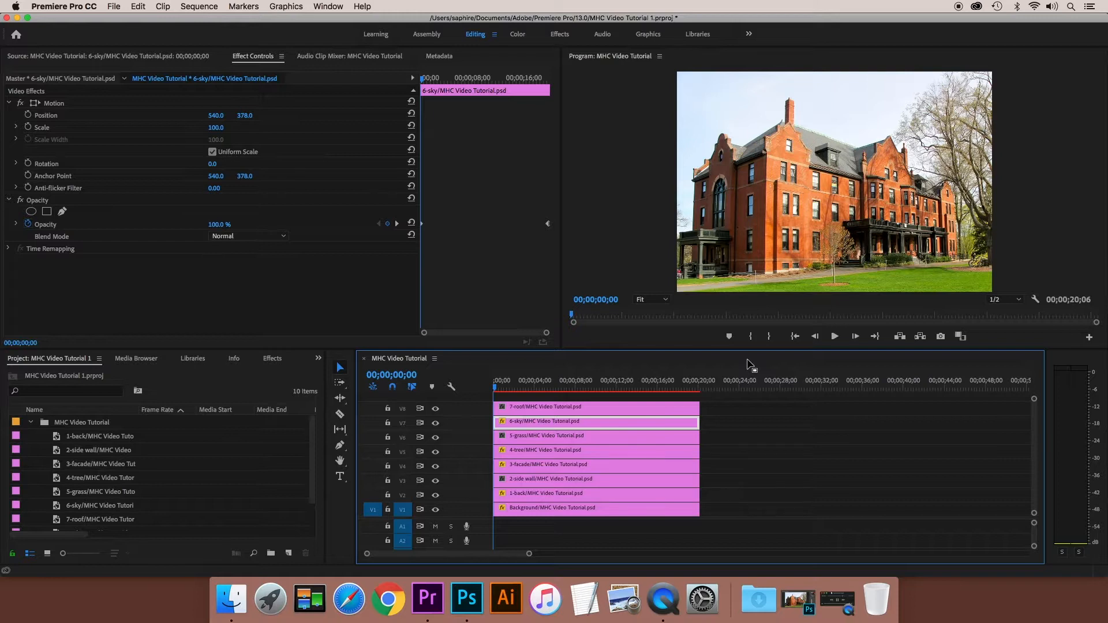
- Apply the Color Balance (RGB) video effect from Image Control to the 5-grass clip
click(641, 438)
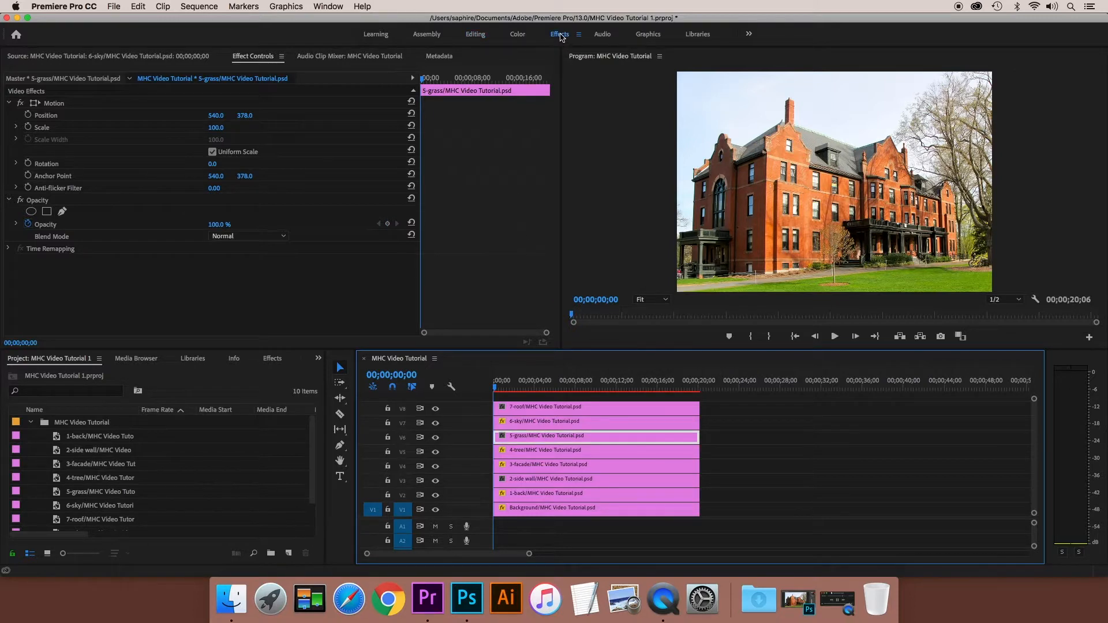
click(559, 35)
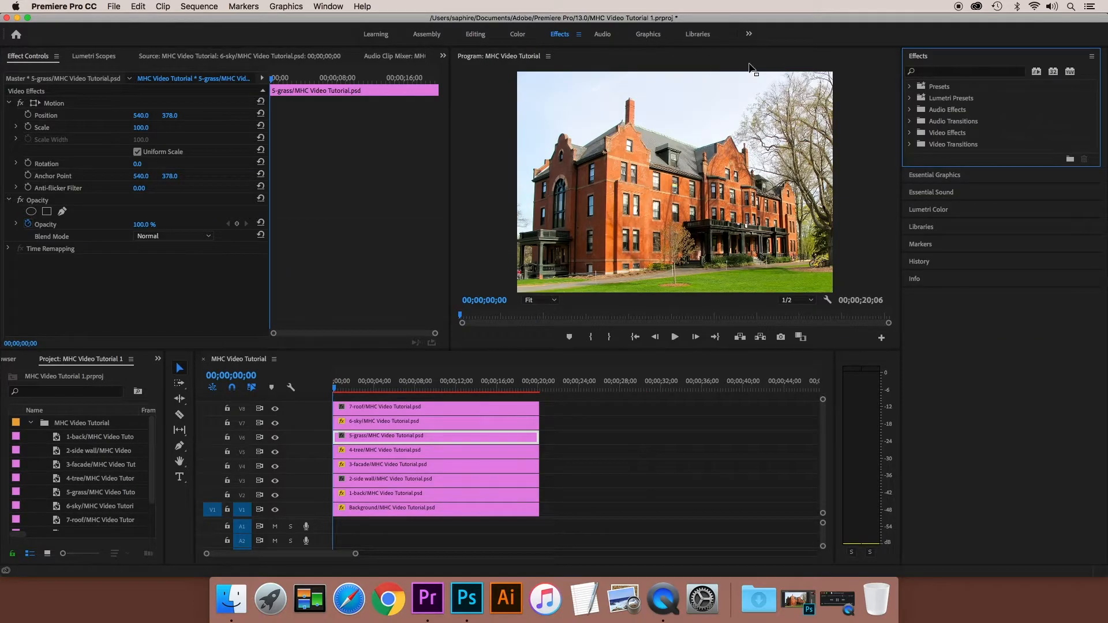
click(911, 133)
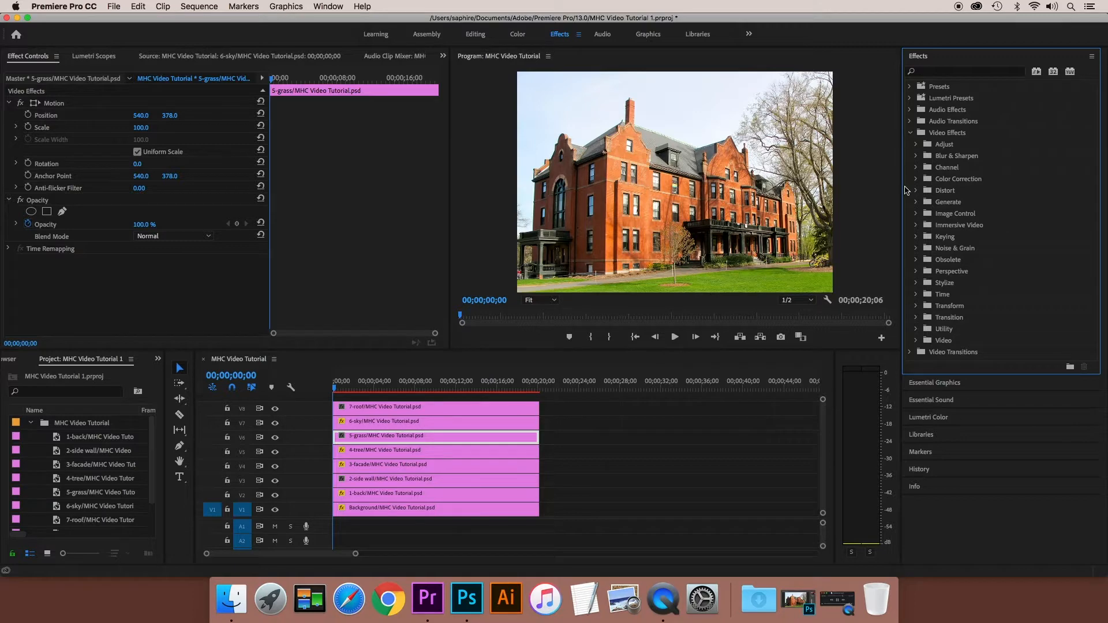
click(916, 215)
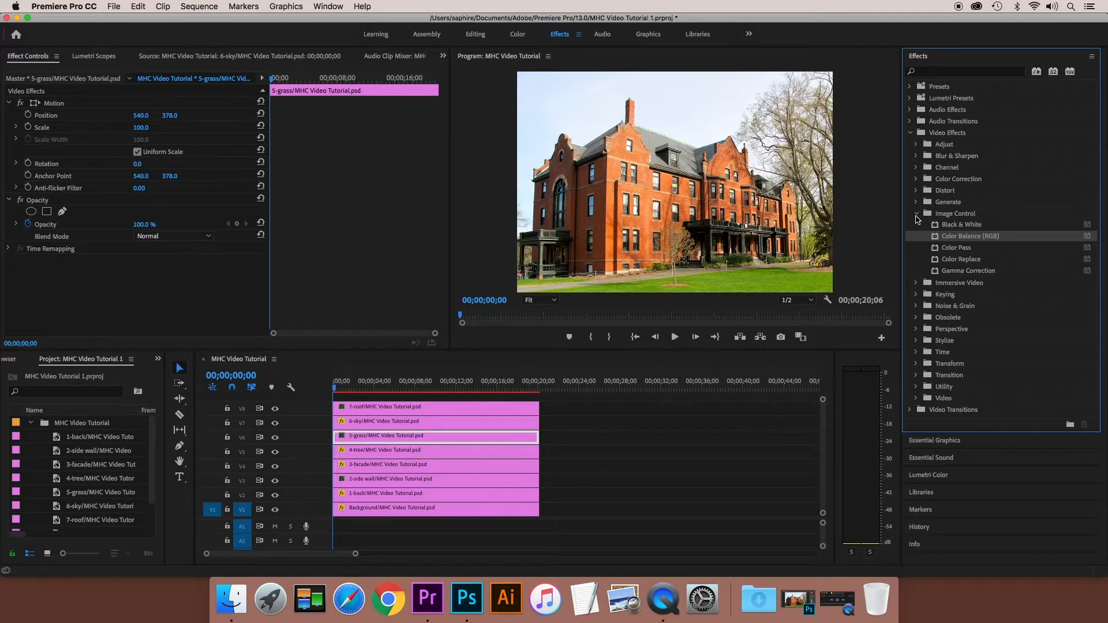
double_click(958, 237)
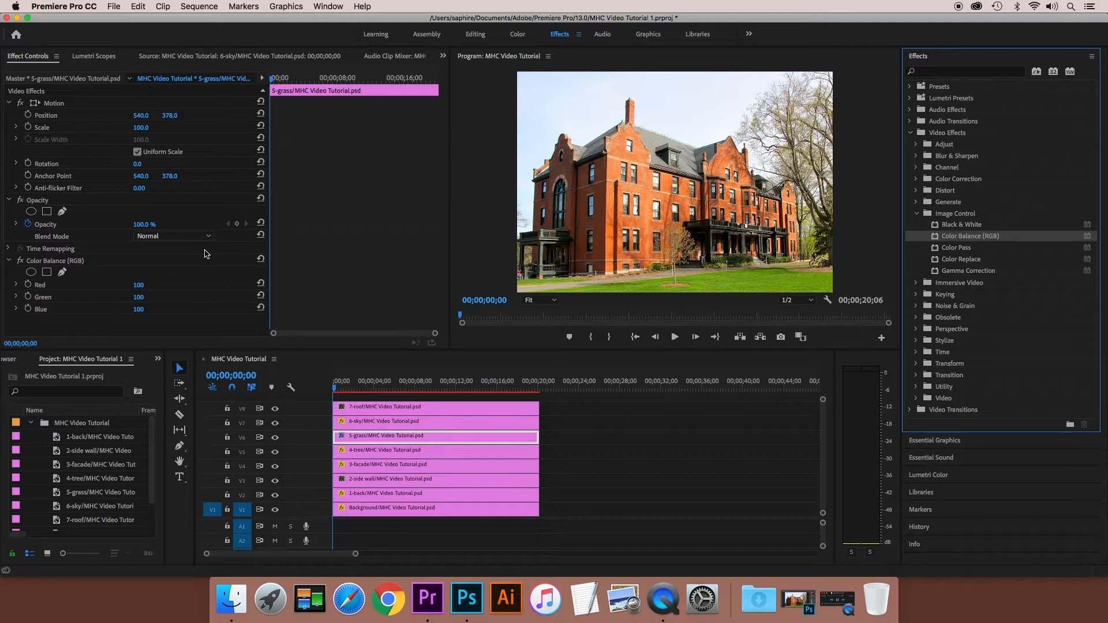
- Keyframe the grass clip's Green value in Color Balance from 100 at the sequence start to 200 at 00;00;19;28
click(16, 298)
click(27, 298)
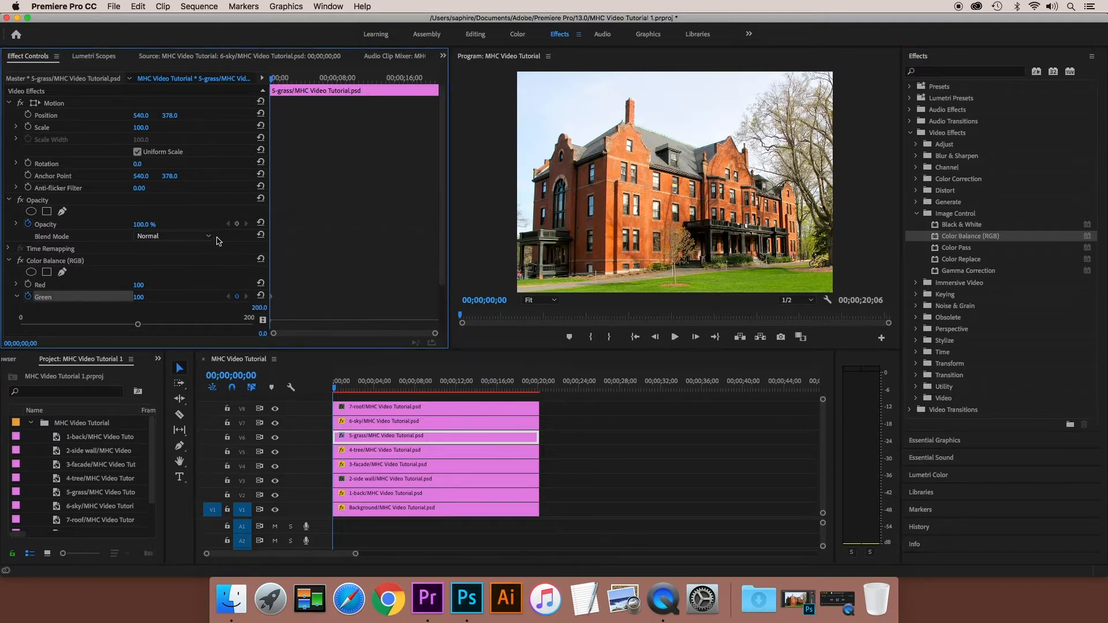
drag(272, 79, 439, 89)
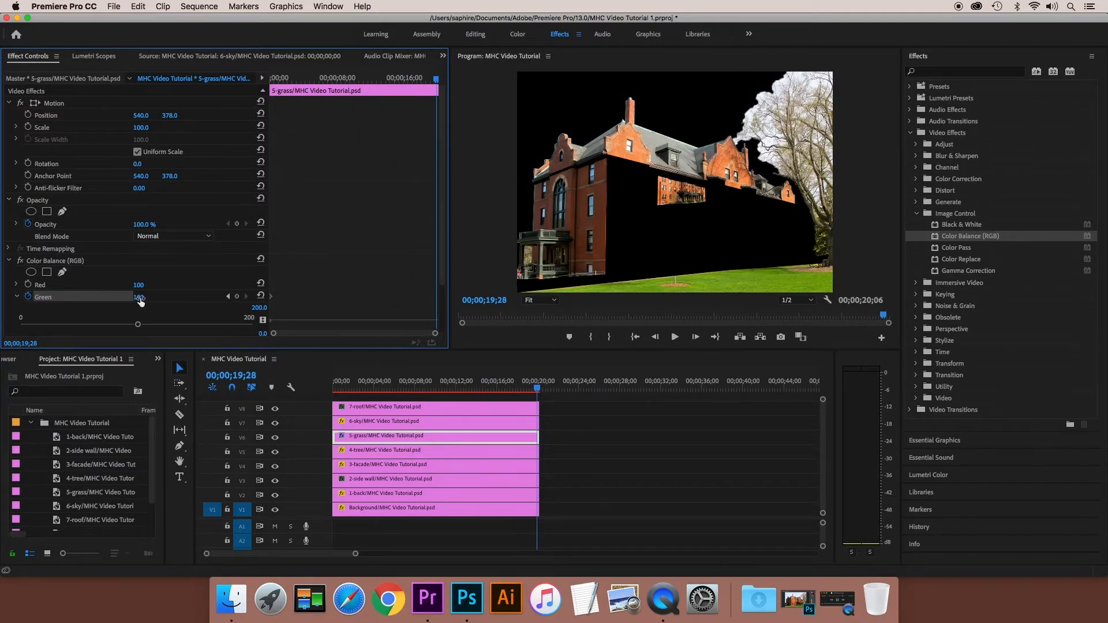
drag(137, 324, 251, 325)
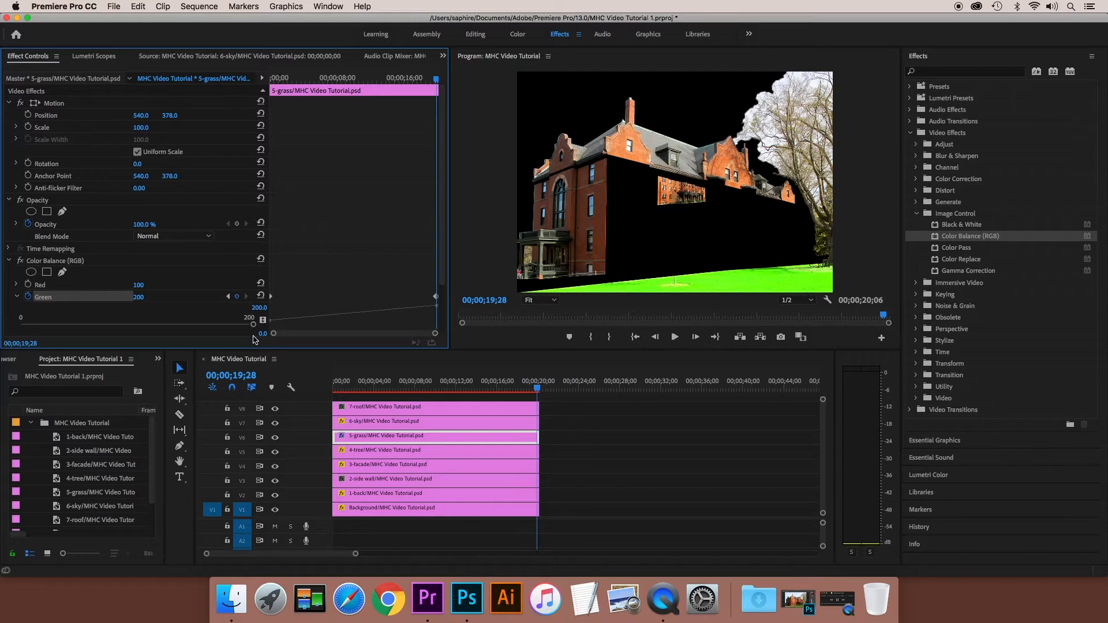
click(471, 251)
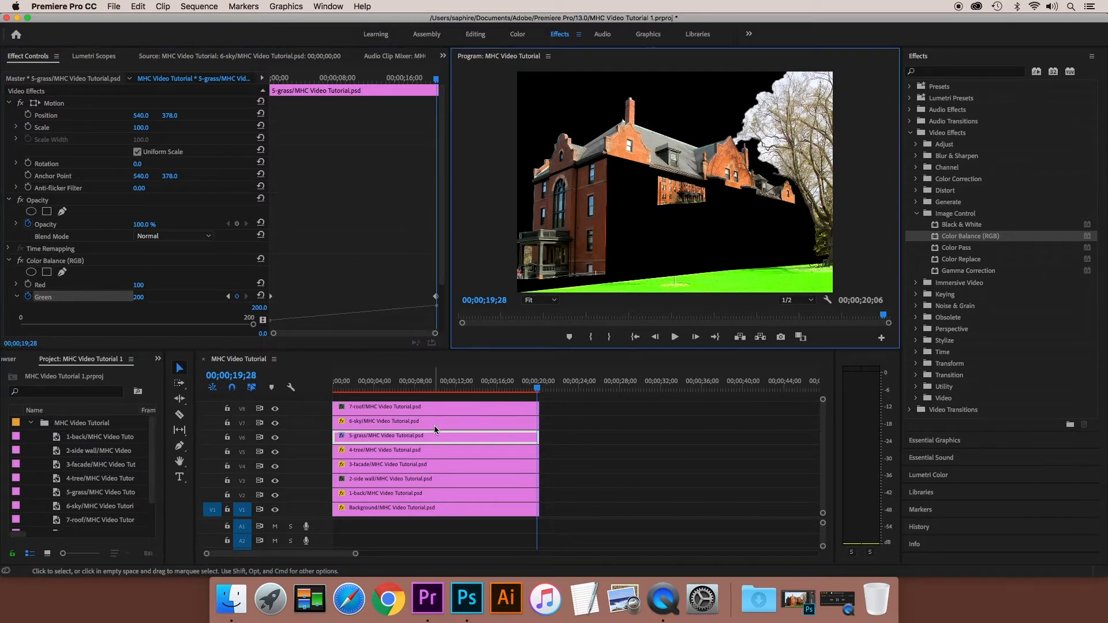
- Keyframe the 7-roof clip's position from the sequence start to 00;00;19;28, moving it straight up to about 540, -60
click(393, 410)
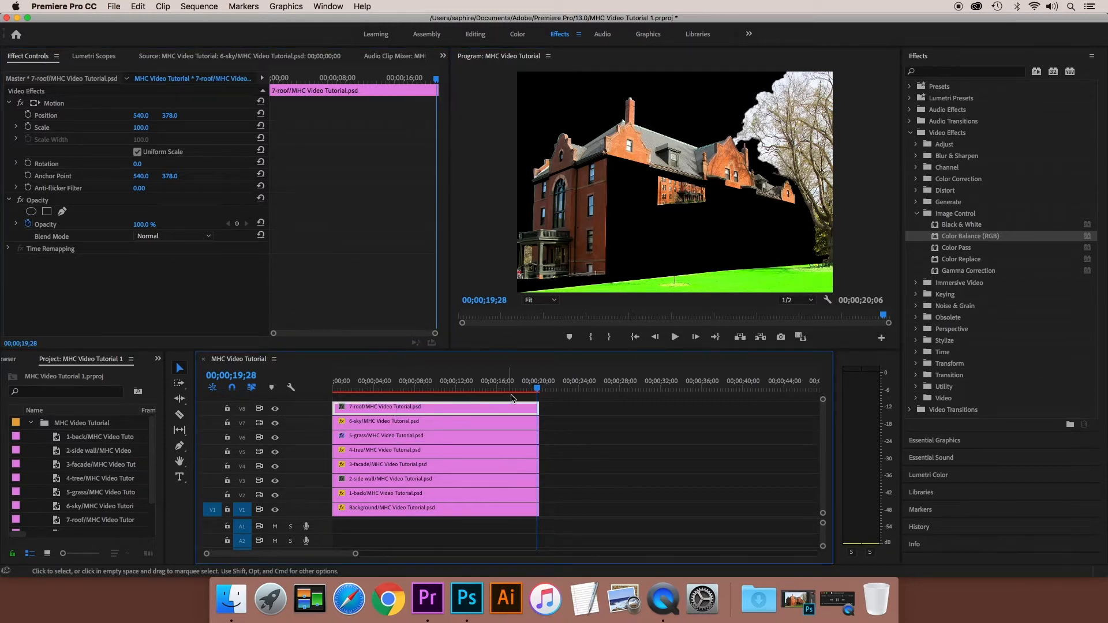
drag(435, 82, 270, 87)
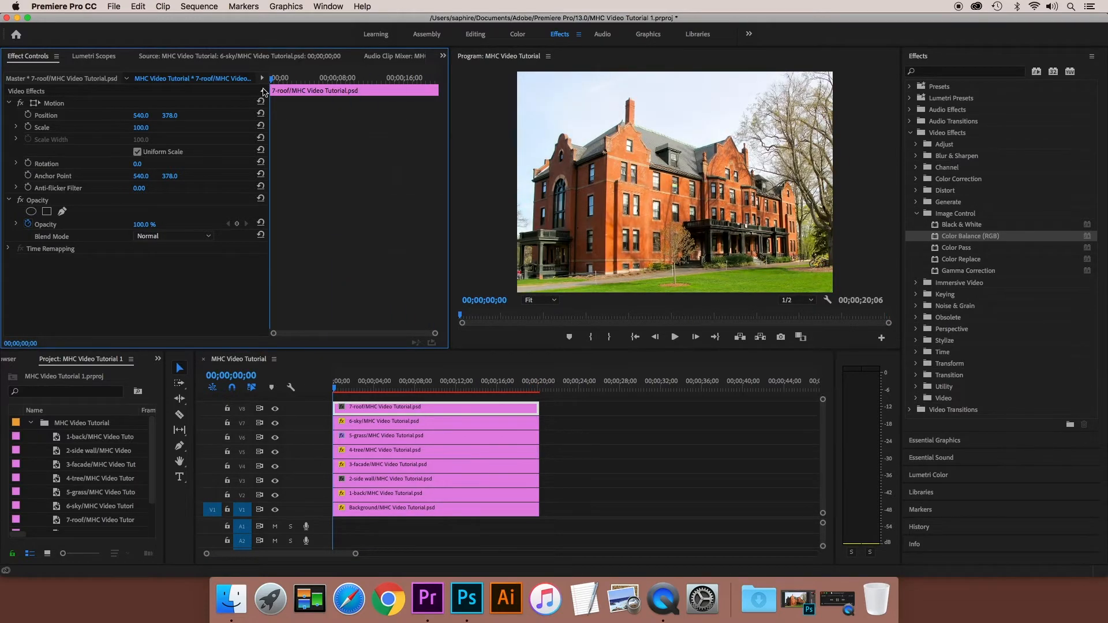
click(27, 115)
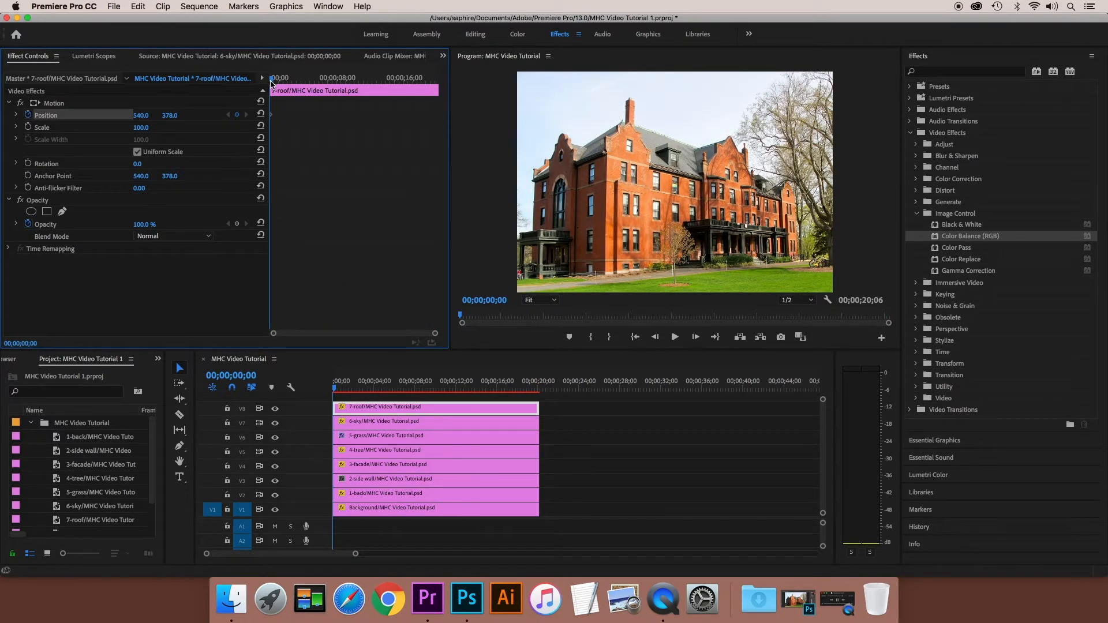
drag(272, 78, 438, 91)
click(661, 136)
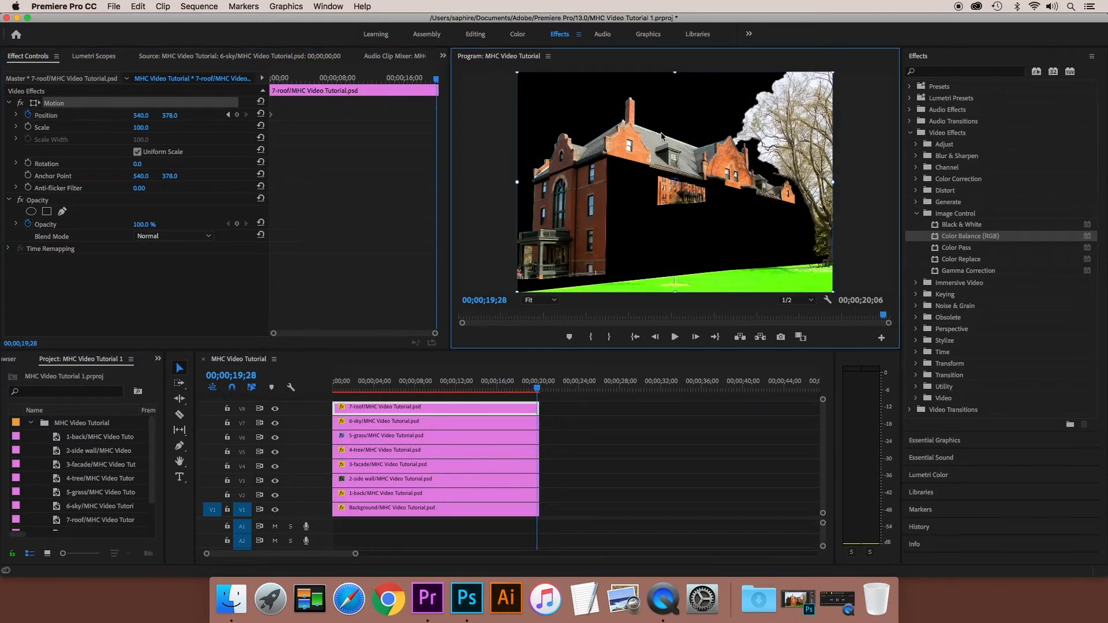
drag(661, 136, 662, 8)
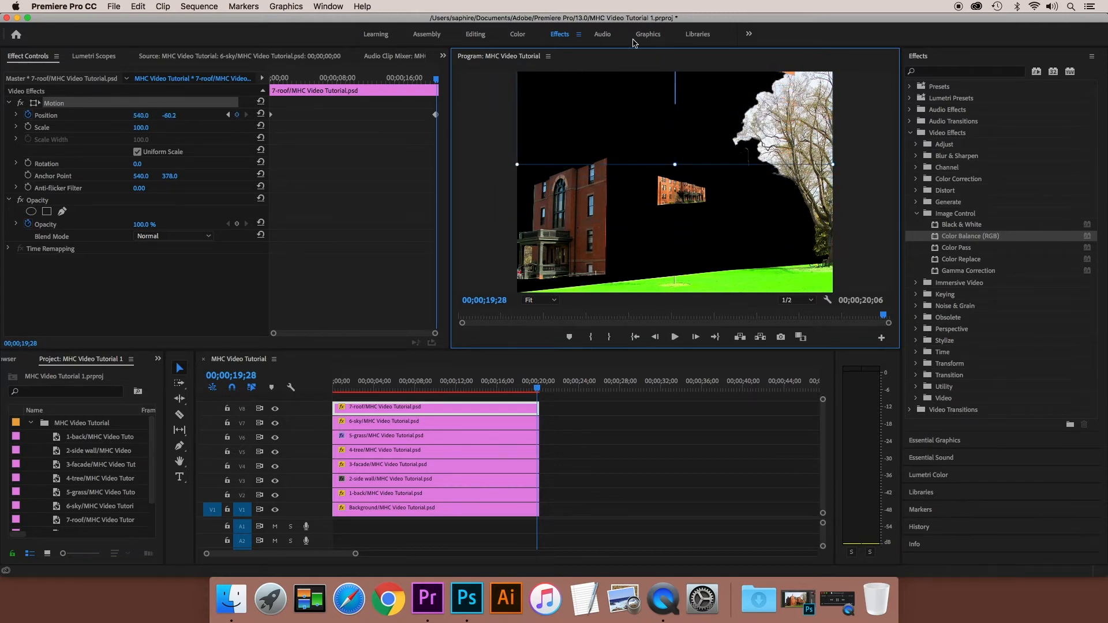
click(486, 195)
- Play the sequence from about 11 seconds to preview the animated layers
click(536, 391)
drag(536, 391, 447, 392)
key(space)
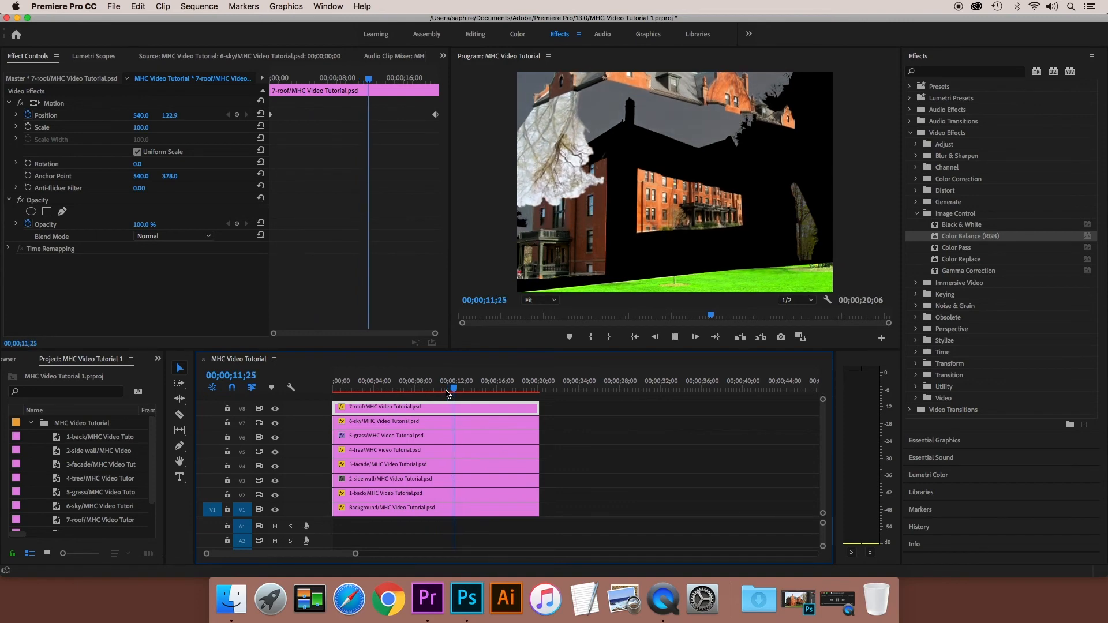